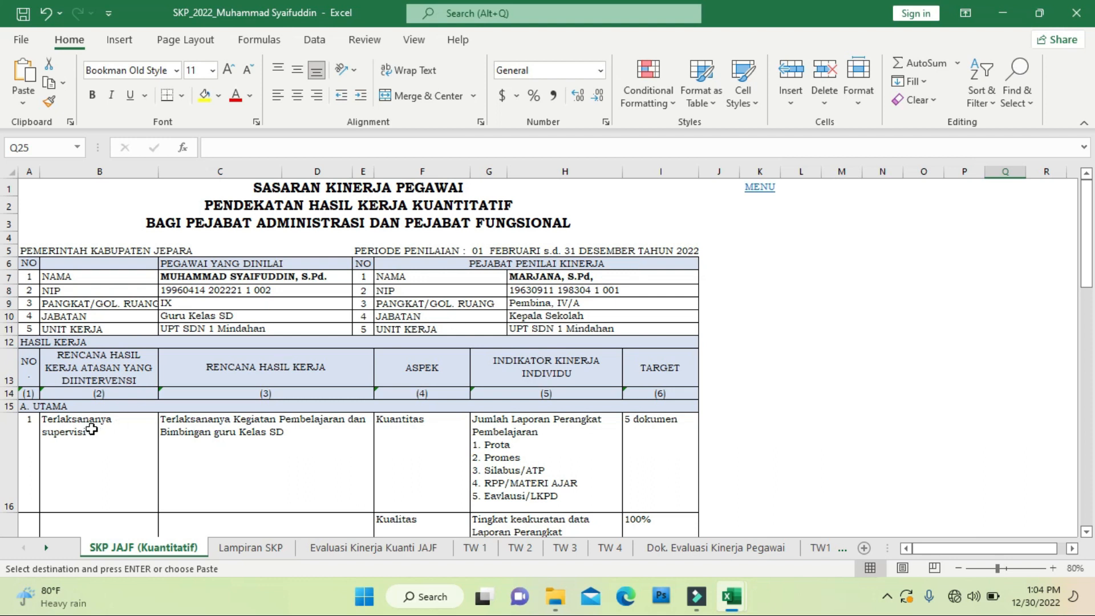
- Examine the first work result under A. UTAMA, covering its plan and its Kuantitas, Kualitas and Waktu aspects
left_click(31, 433)
key("Right")
key("Right")
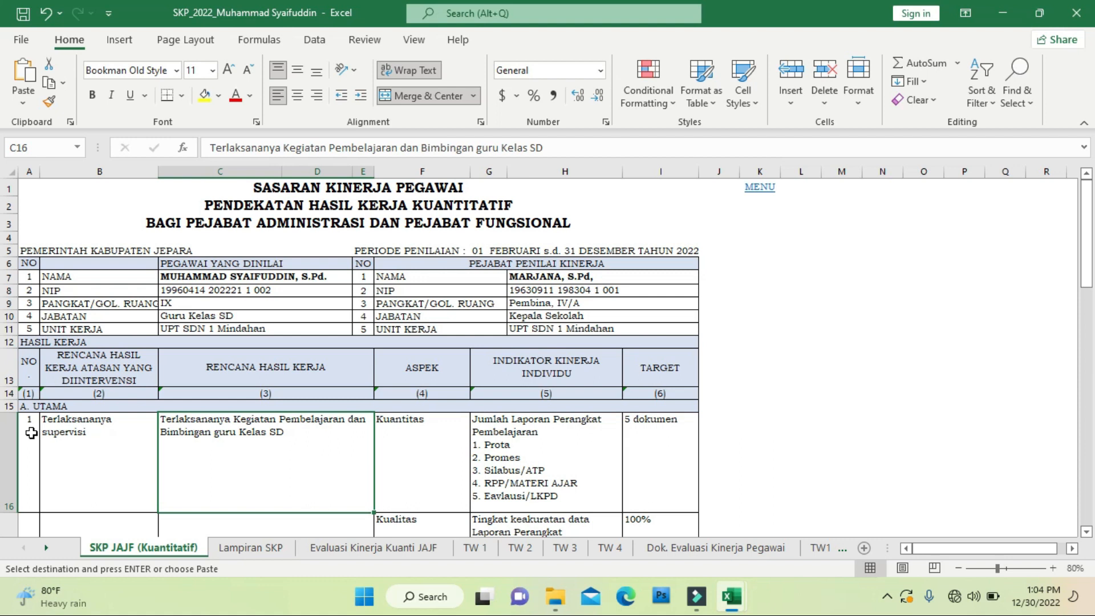
key("Right")
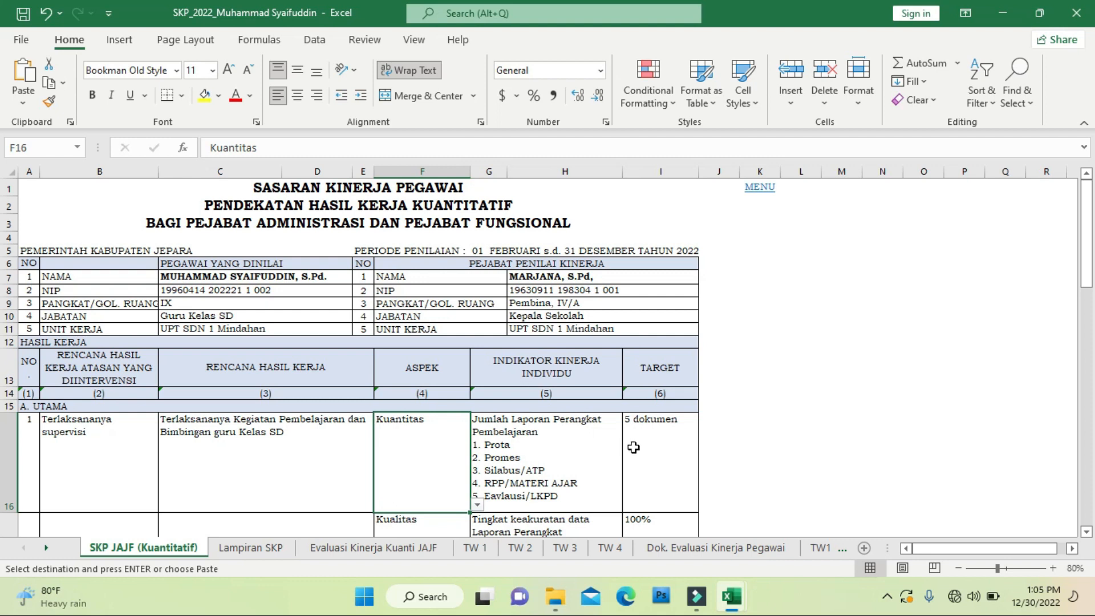
left_click_drag(1089, 277, 1089, 310)
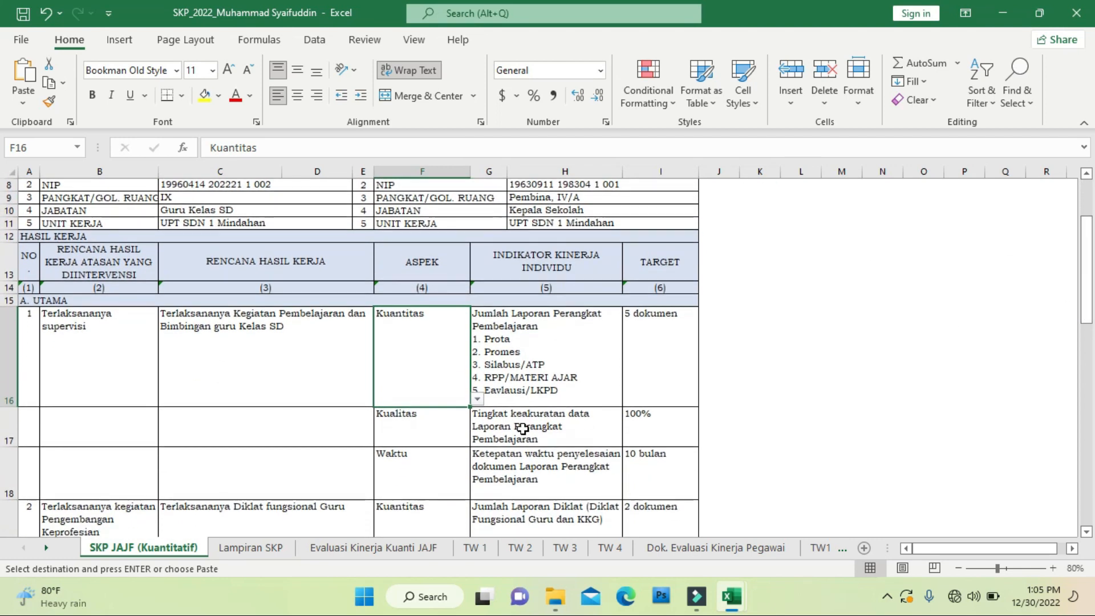
left_click(452, 427)
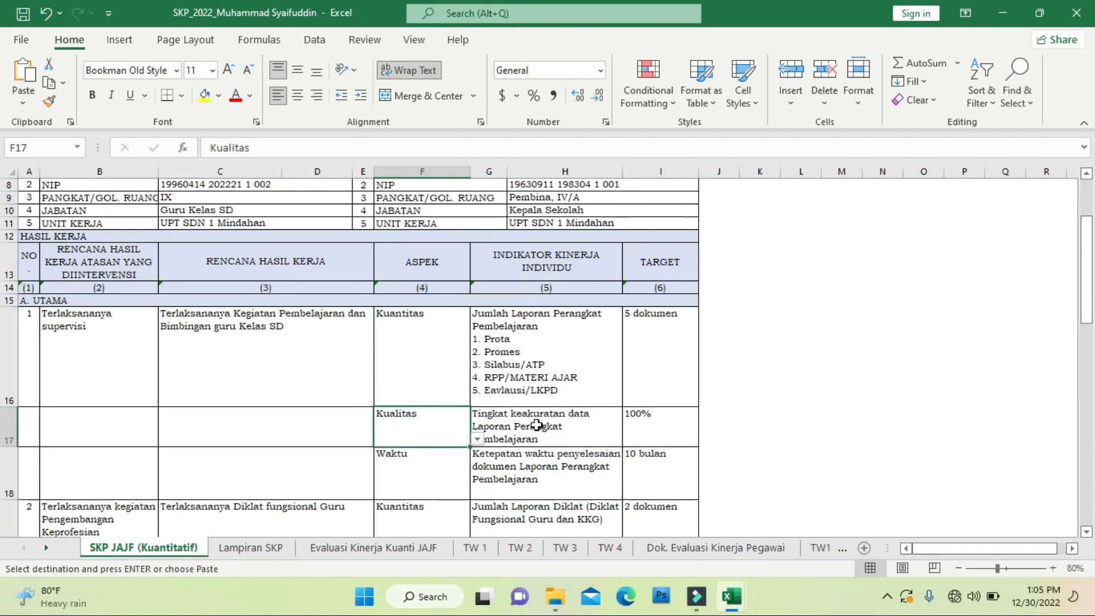
left_click(643, 425)
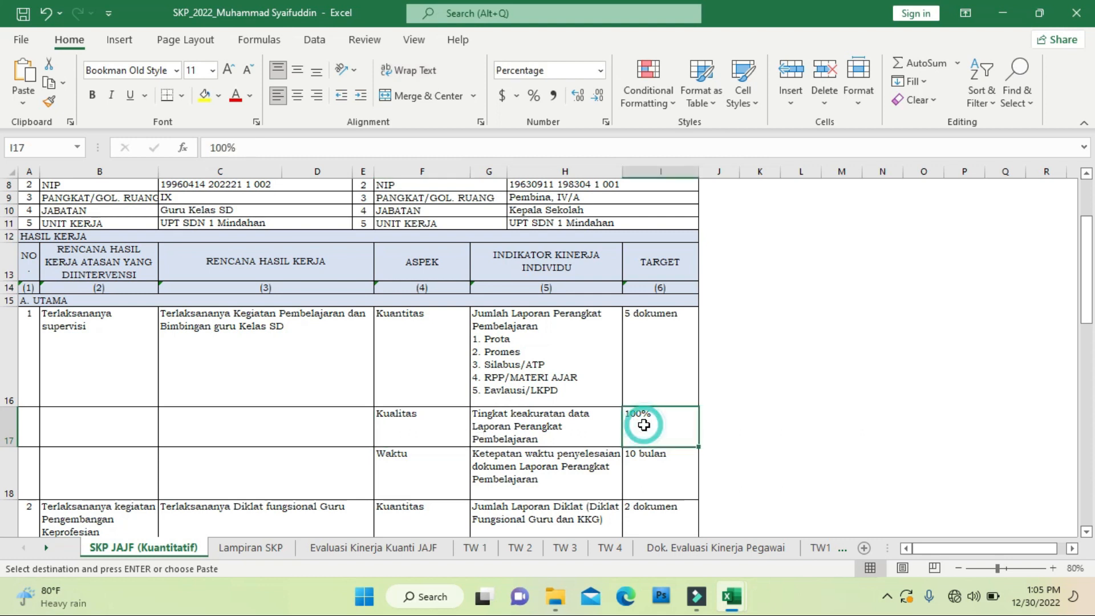
key("Down")
key("Left")
key("Left")
key("Left")
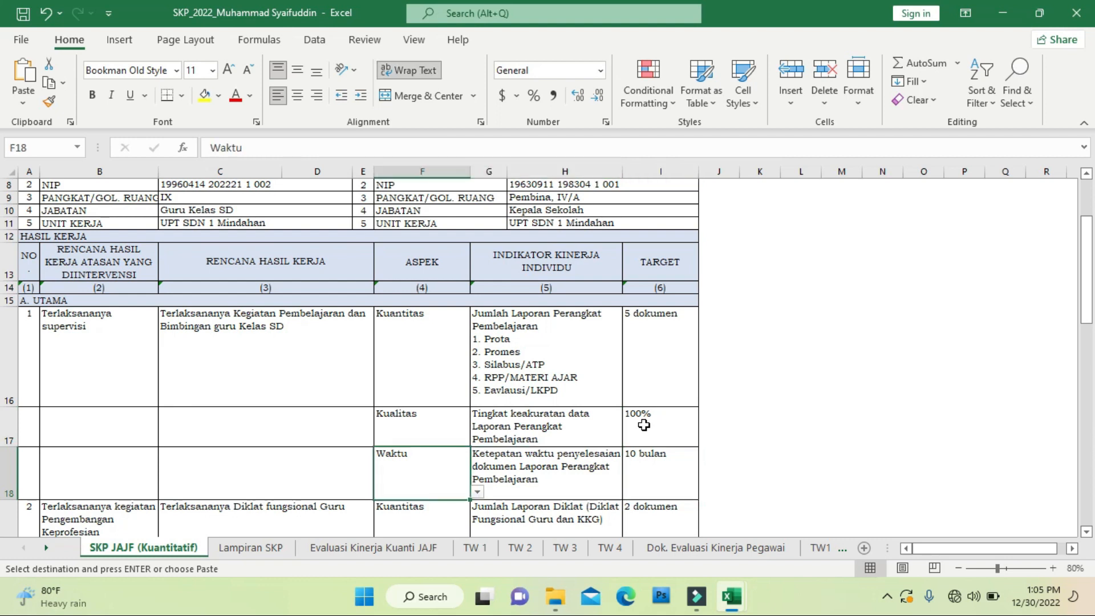
- Examine the individual performance indicators of the first work result, ending with the target for its Waktu aspect
key("Right")
key("Up")
key("Up")
key("Up")
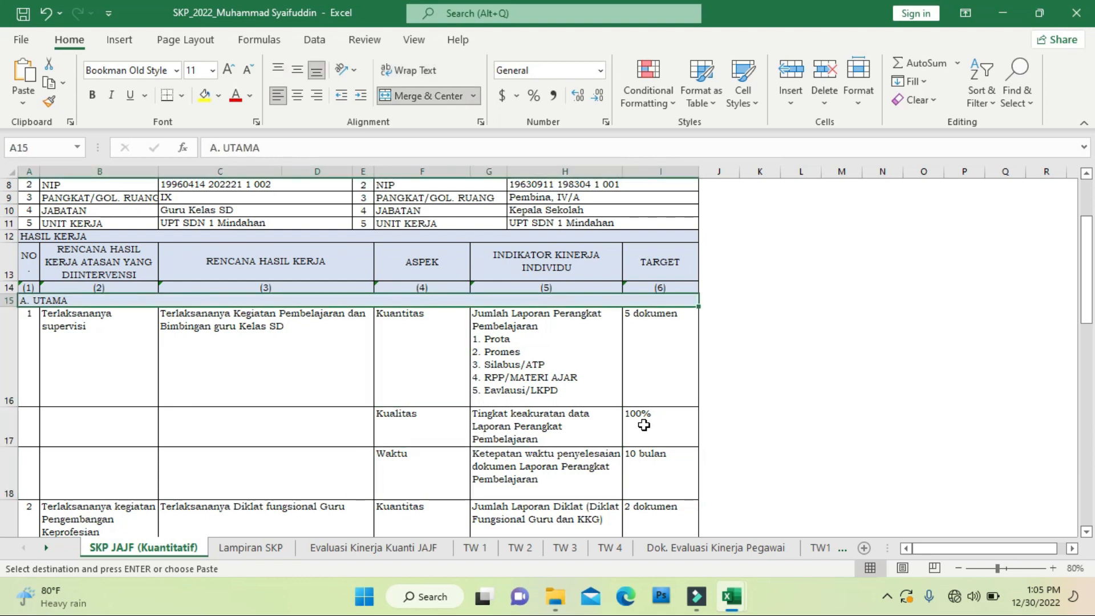
key("Down")
key("Right")
key("Right")
key("Right")
key("Right")
key("Right")
key("Left")
key("Left")
key("Left")
key("Right")
key("Right")
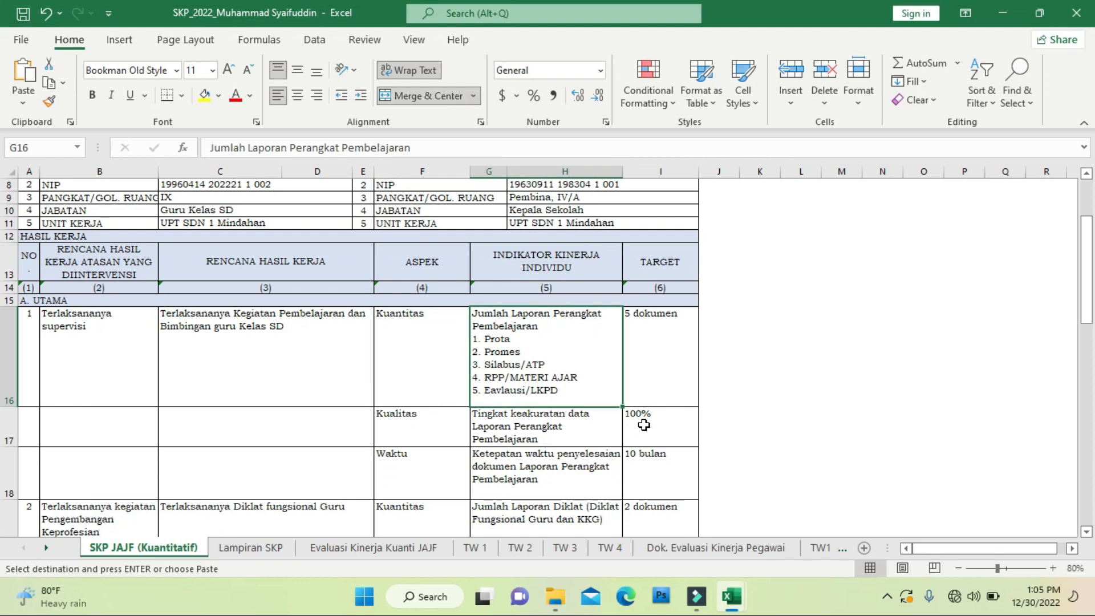
key("Down")
key("Down")
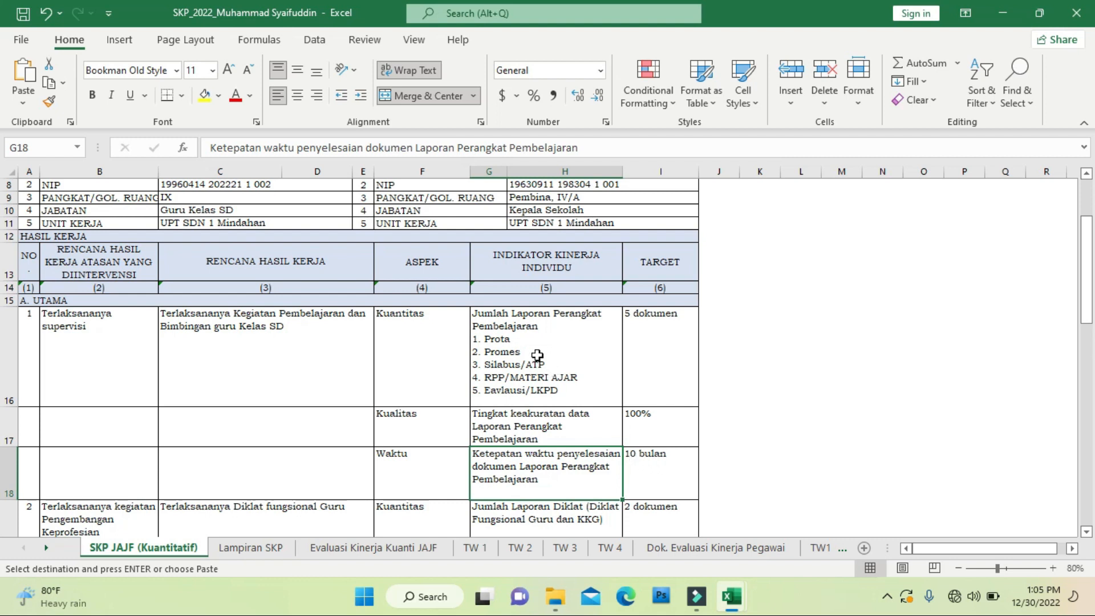
left_click(646, 461)
- Examine the second work result, Diklat fungsional Guru, with the indicators and targets of its three aspects
key("Down")
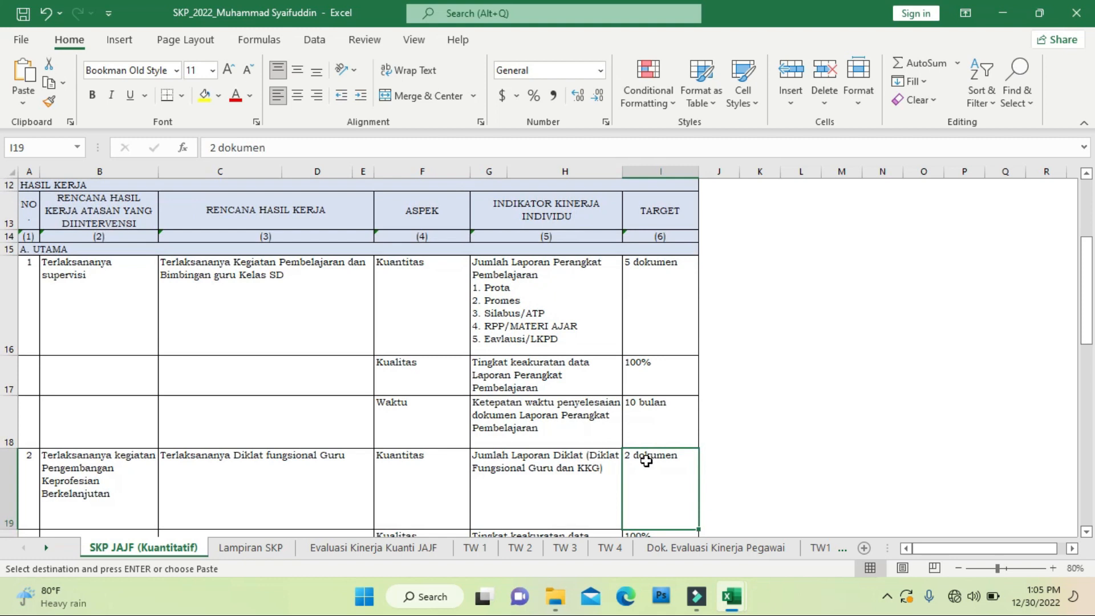
key("Left")
key("Left")
key("Left")
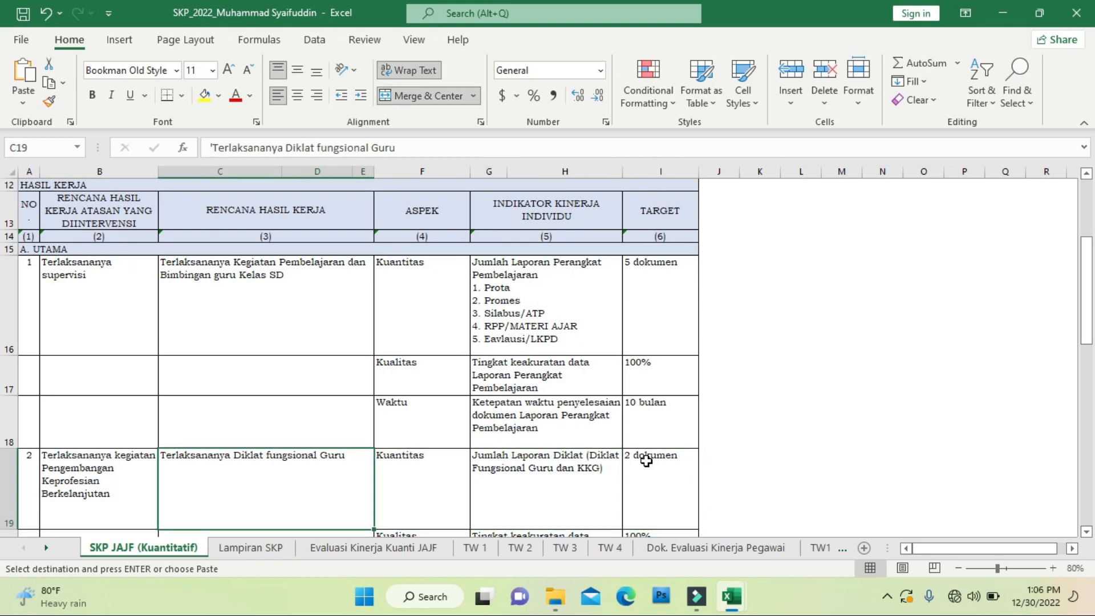
key("Right")
key("Right")
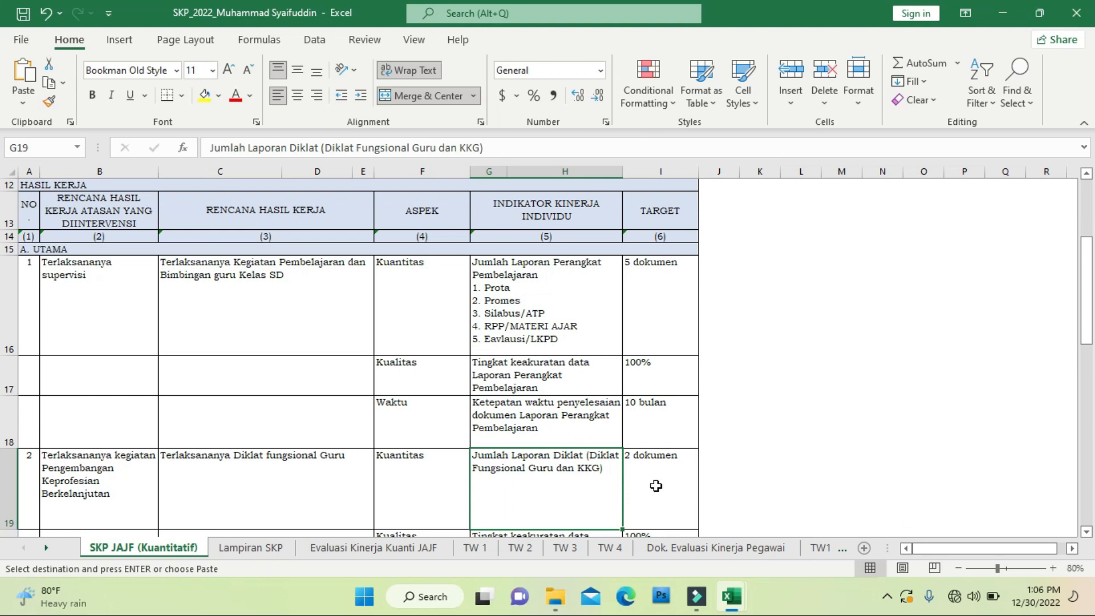
left_click(524, 495)
key("Right")
key("Left")
key("Right")
key("Left")
key("Down")
key("Down")
key("Up")
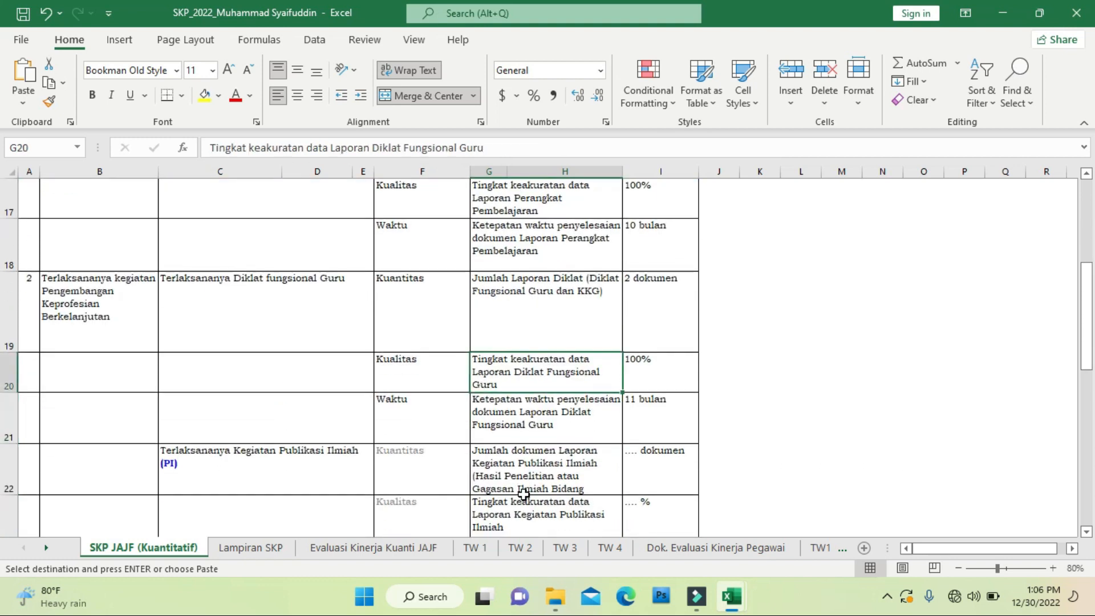
key("Right")
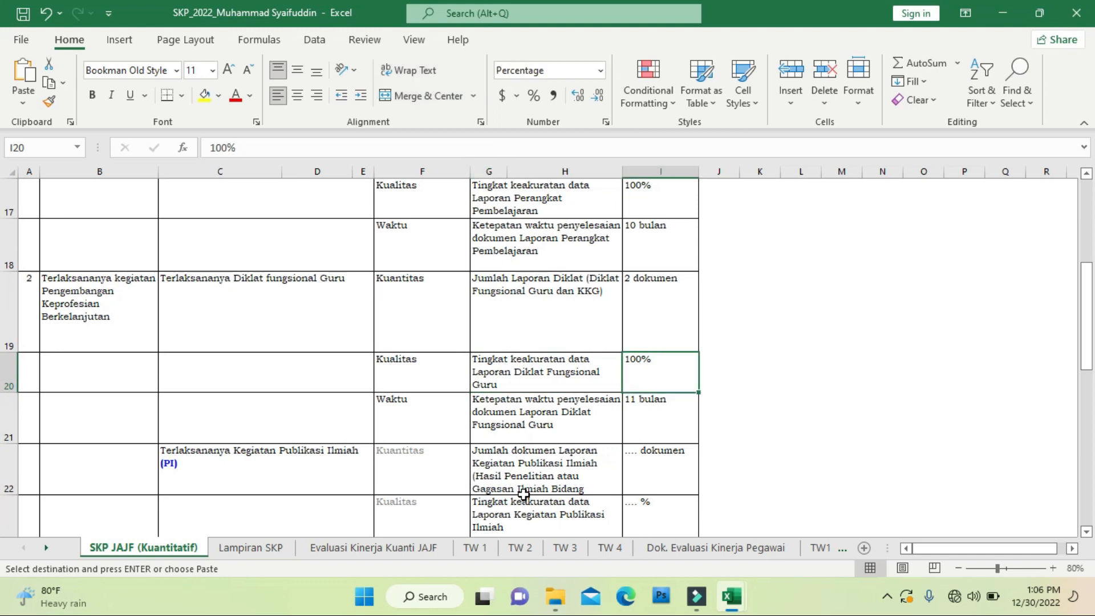
key("Down")
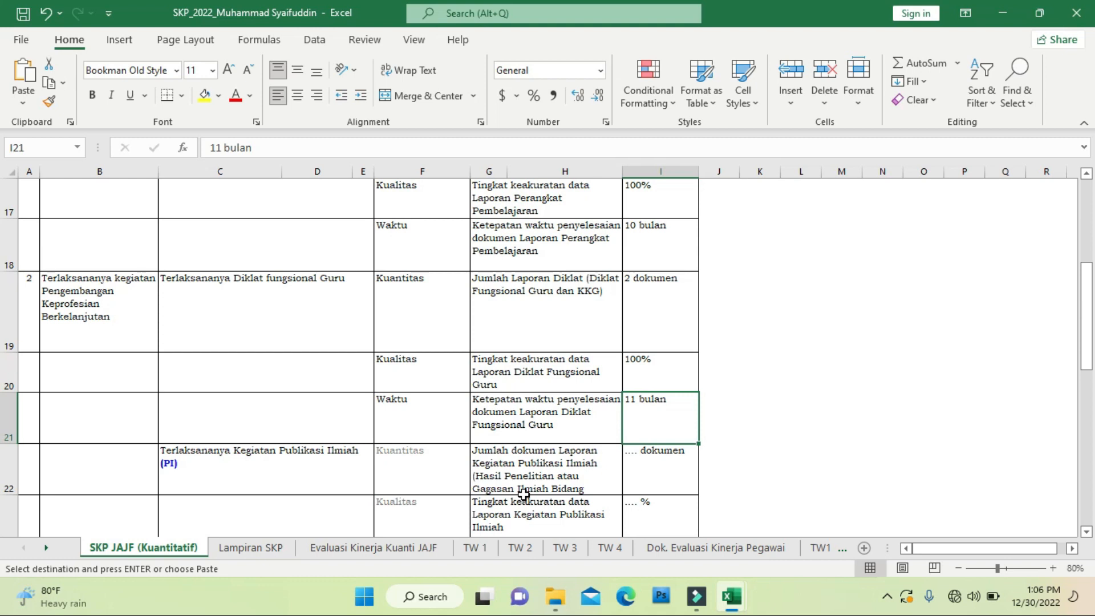
- Look over the Publikasi Ilmiah and Karya Inovasi entries down to section B. TAMBAHAN
key("Down")
key("Down")
key("Down")
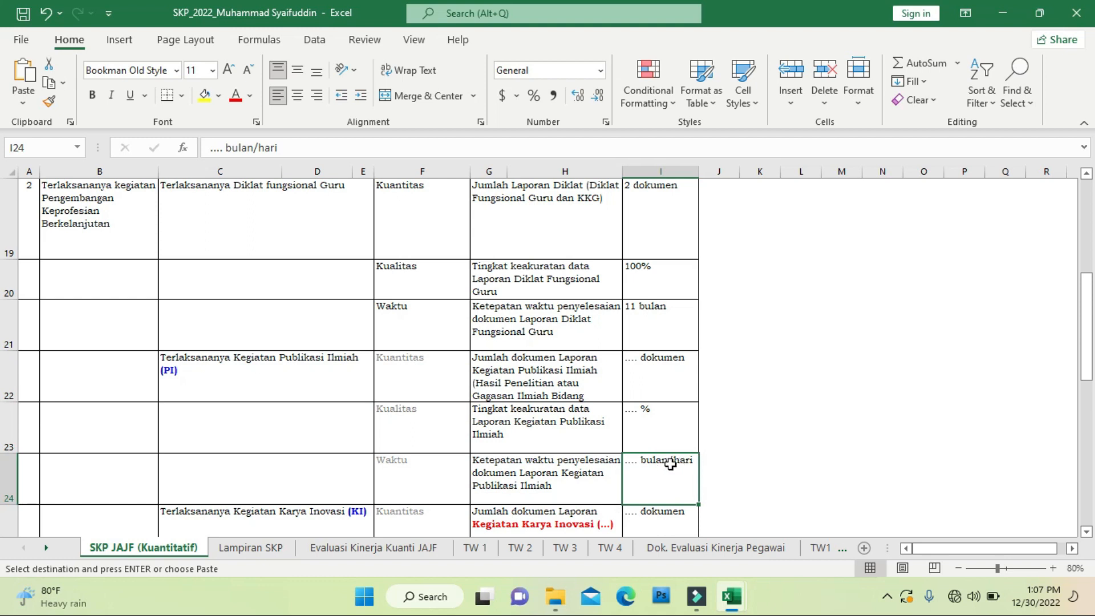
key("Down")
key("Down")
key("Down")
key("Down")
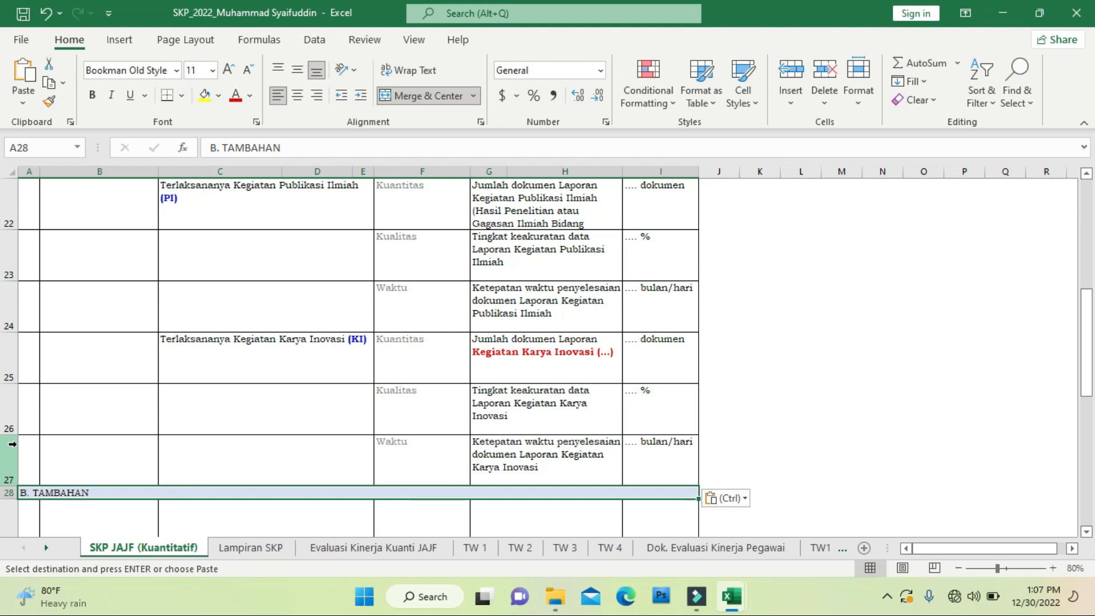
- Hide rows 22 to 27 with the Publikasi Ilmiah and Karya Inovasi entries and check the table around the hidden rows
left_click_drag(7, 442, 12, 304)
right_click(4, 308)
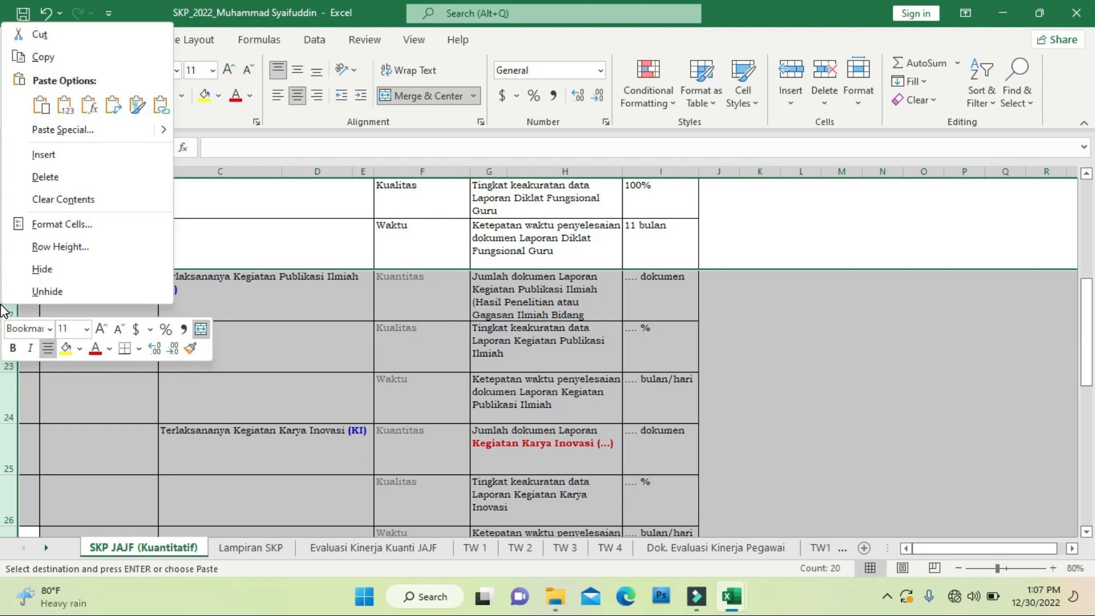
left_click(53, 267)
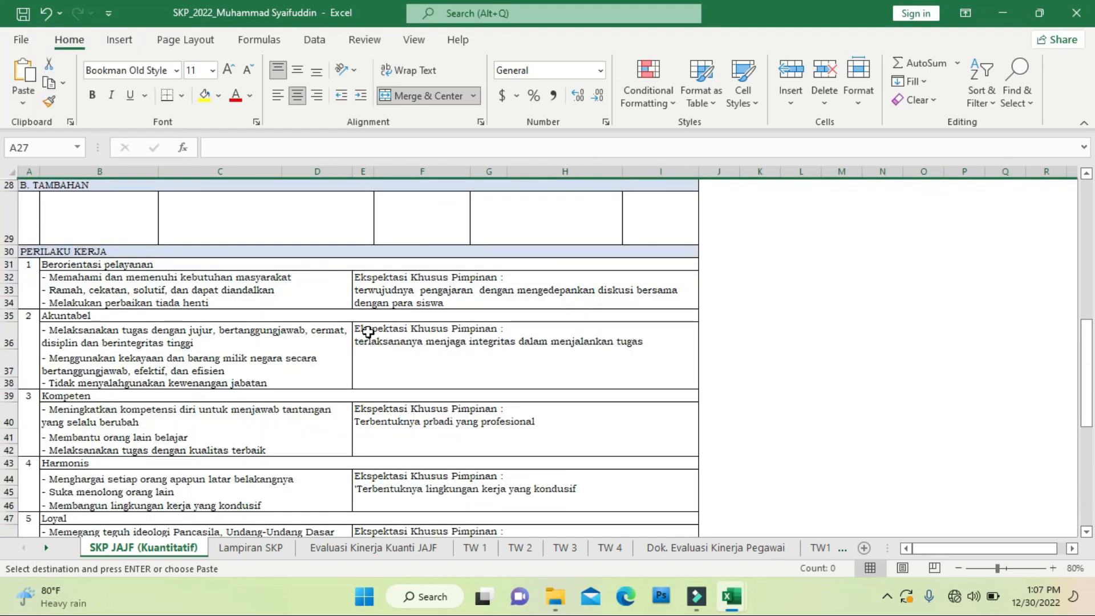
left_click_drag(1090, 351, 1089, 288)
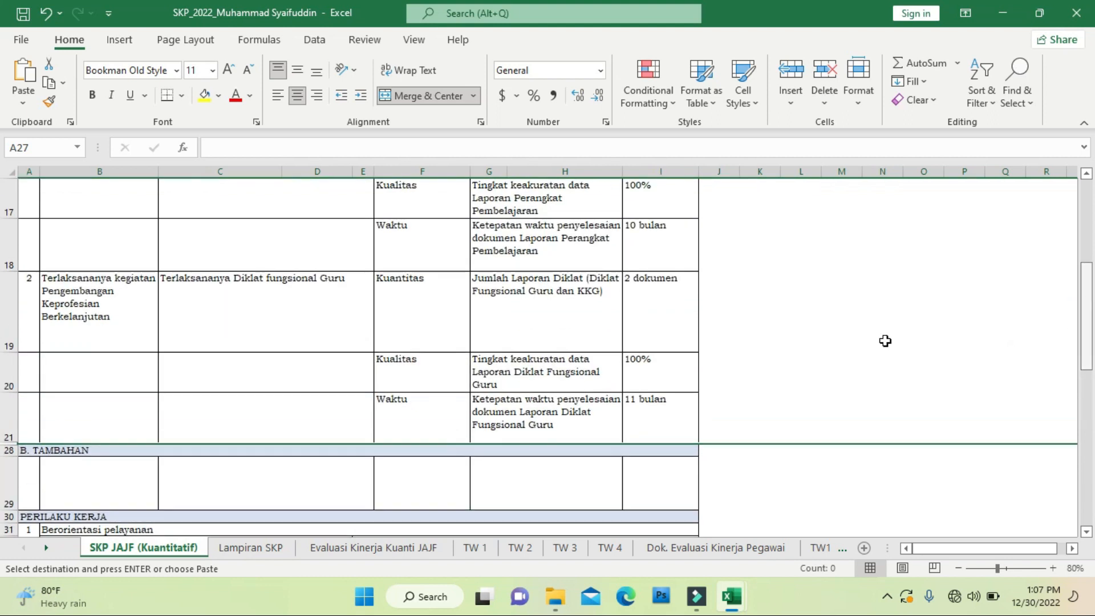
left_click(797, 372)
key("Down")
key("Down")
key("Down")
key("Down")
key("Down")
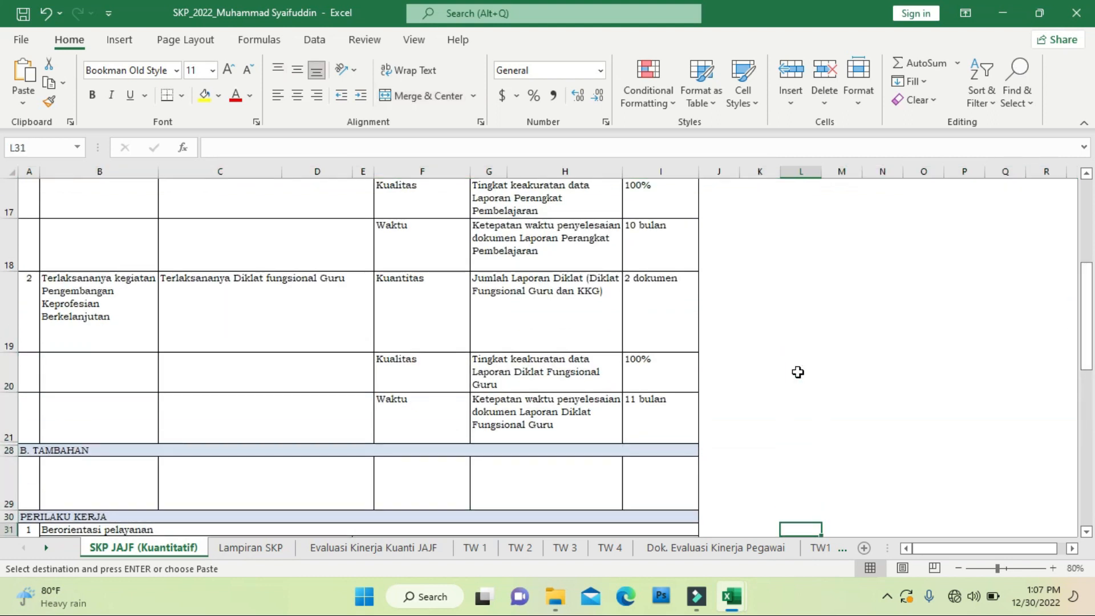
key("Down")
key("Down")
key("Down")
key("Down")
key("Up")
key("Up")
key("Up")
key("Up")
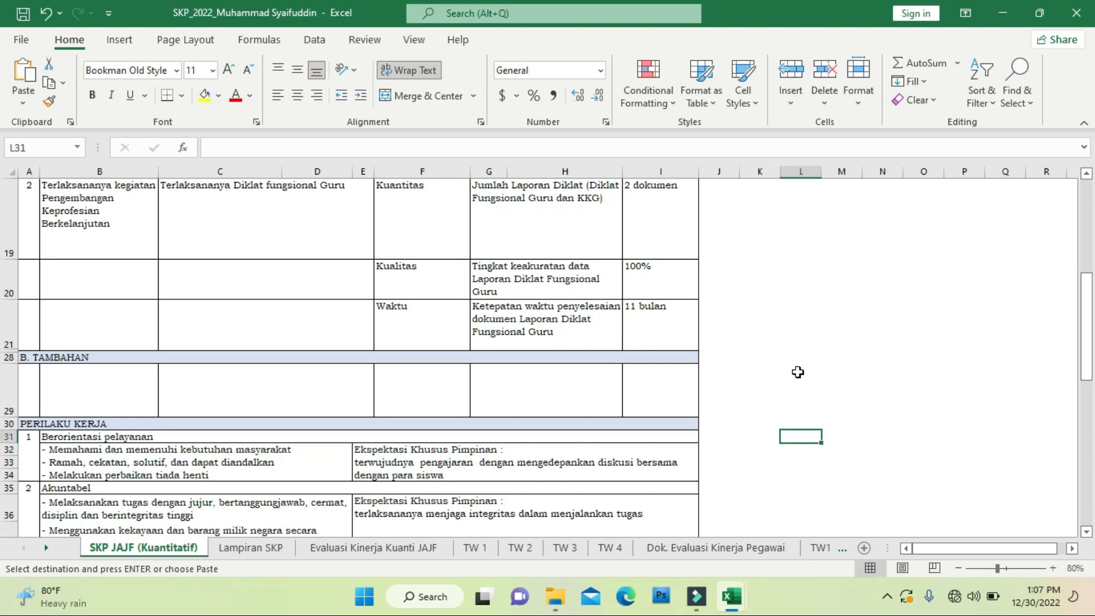
- Undo the hiding of the Publikasi Ilmiah and Karya Inovasi rows
key("ctrl+z")
key("Down")
key("Down")
key("Down")
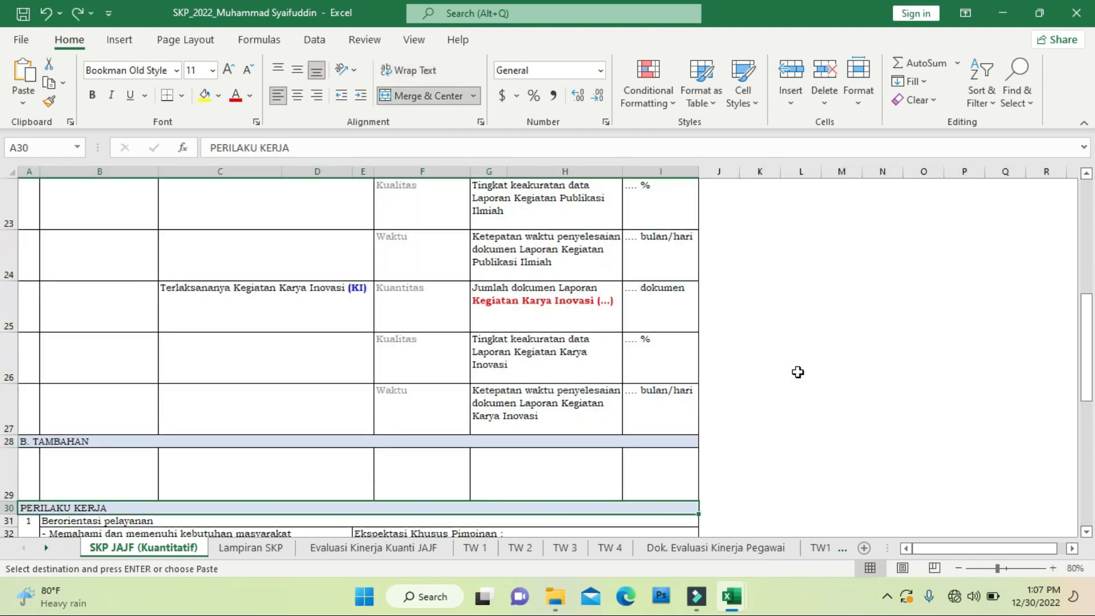
key("Up")
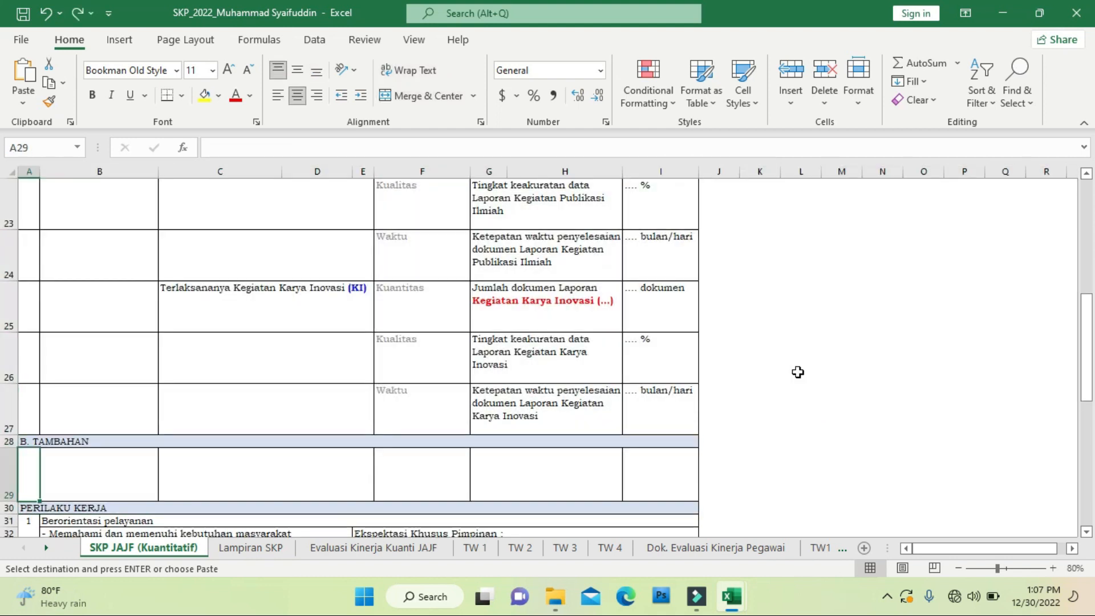
- Look over the PERILAKU KERJA section below the B. TAMBAHAN row
key("Down")
key("Down")
key("Down")
key("Down")
key("Down")
key("Down")
key("Down")
key("Down")
key("Down")
key("Down")
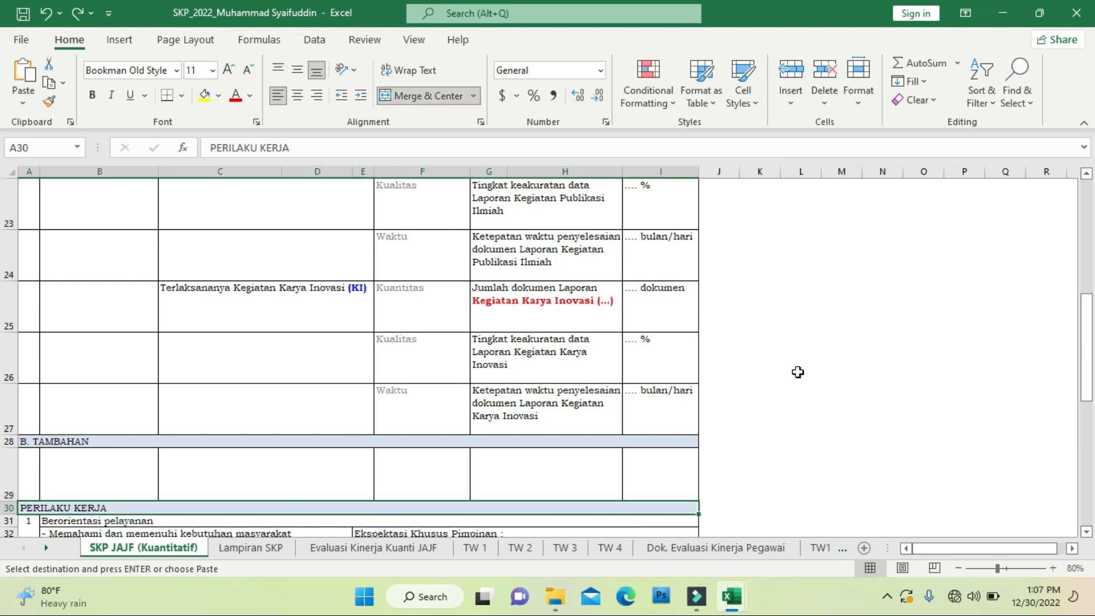
key("Up")
key("Up")
key("Up")
key("Up")
key("Up")
key("Up")
key("Up")
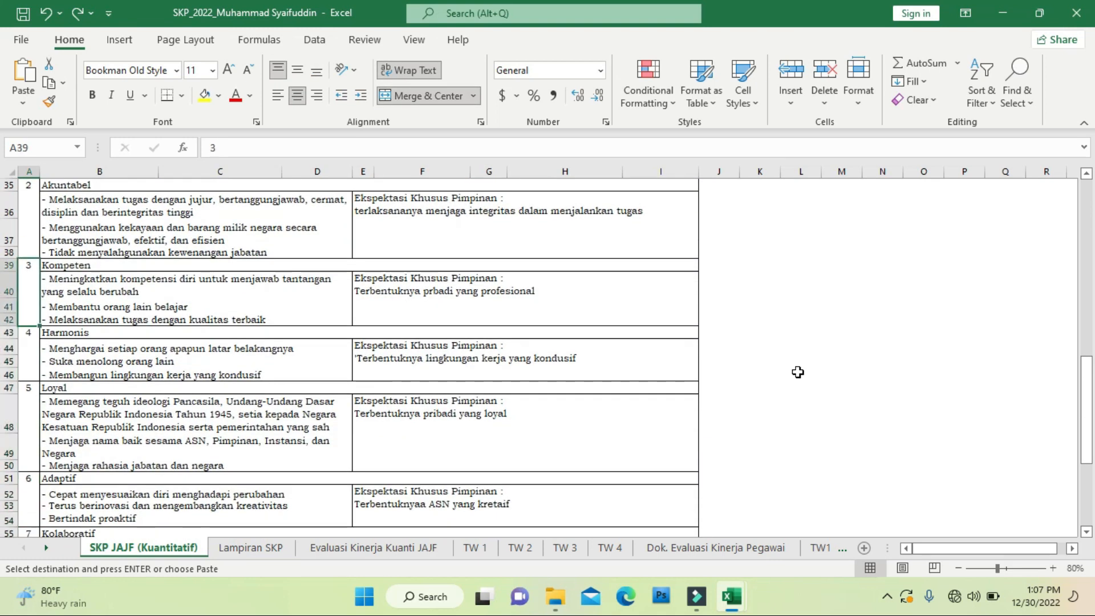
key("Right")
key("Up")
key("Up")
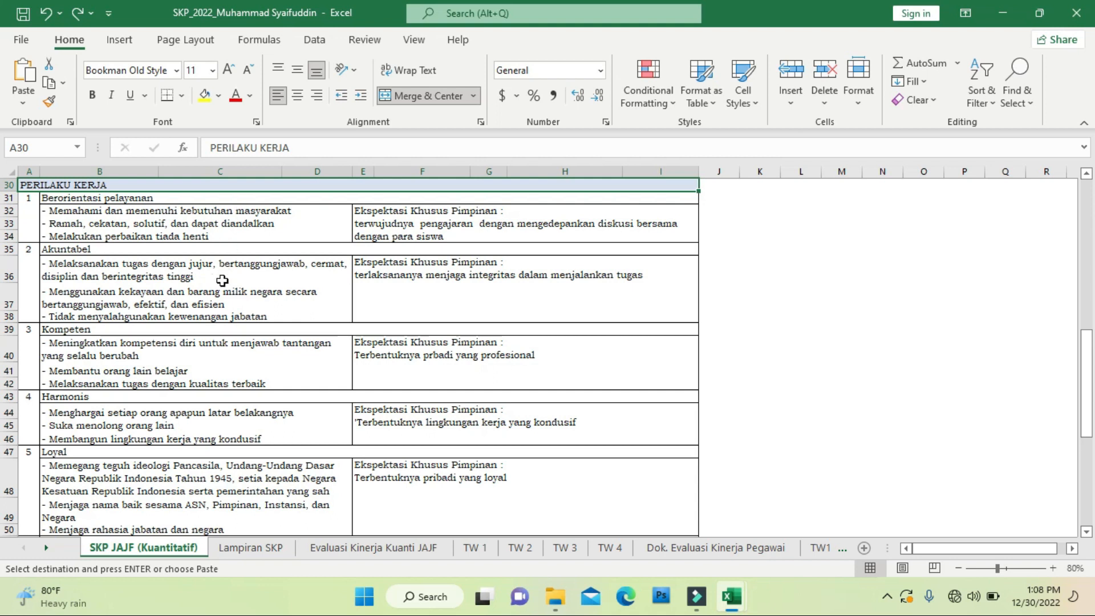
- Examine the seven work-behaviour items from Berorientasi pelayanan to Kolaboratif and their listed points
left_click(128, 491)
key("Down")
key("Down")
key("Down")
key("Down")
key("Down")
key("Down")
key("Down")
key("Down")
key("Down")
key("Down")
key("Down")
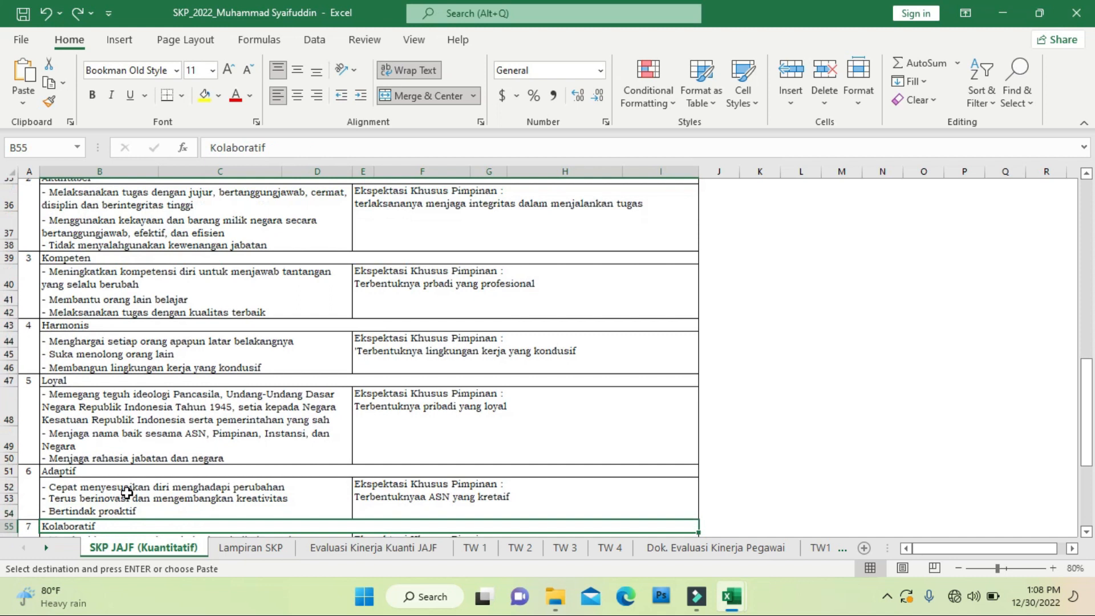
key("Up")
key("Up")
key("Up")
key("Up")
key("Up")
key("Up")
key("Up")
key("Up")
key("Up")
key("Up")
key("Up")
key("Up")
key("Up")
key("Up")
key("Up")
key("Up")
key("Up")
key("Up")
key("Up")
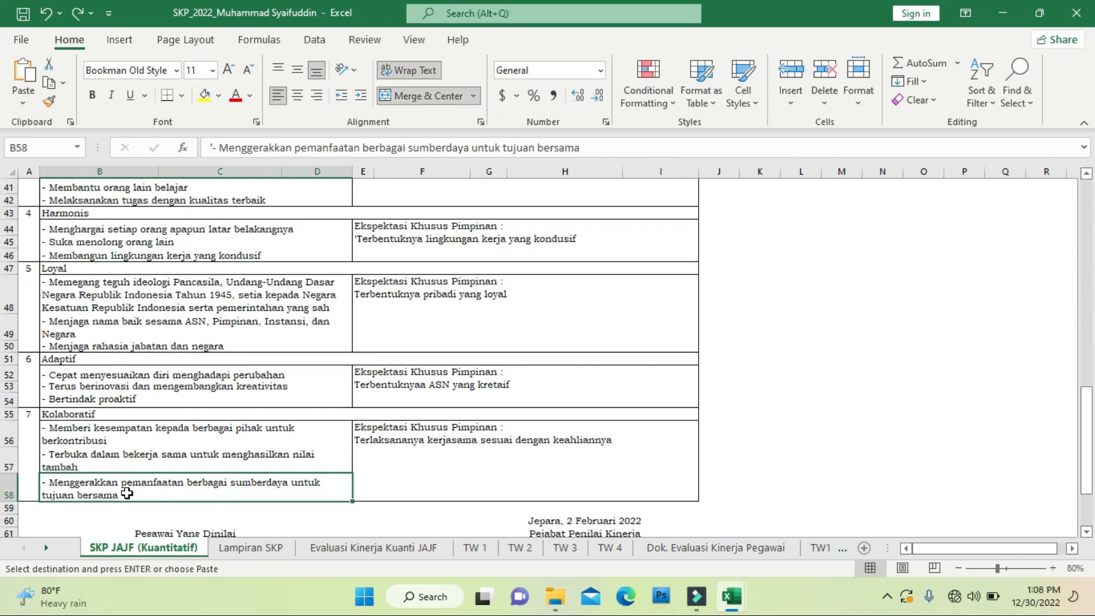
key("Up")
key("Up")
key("Up")
key("Up")
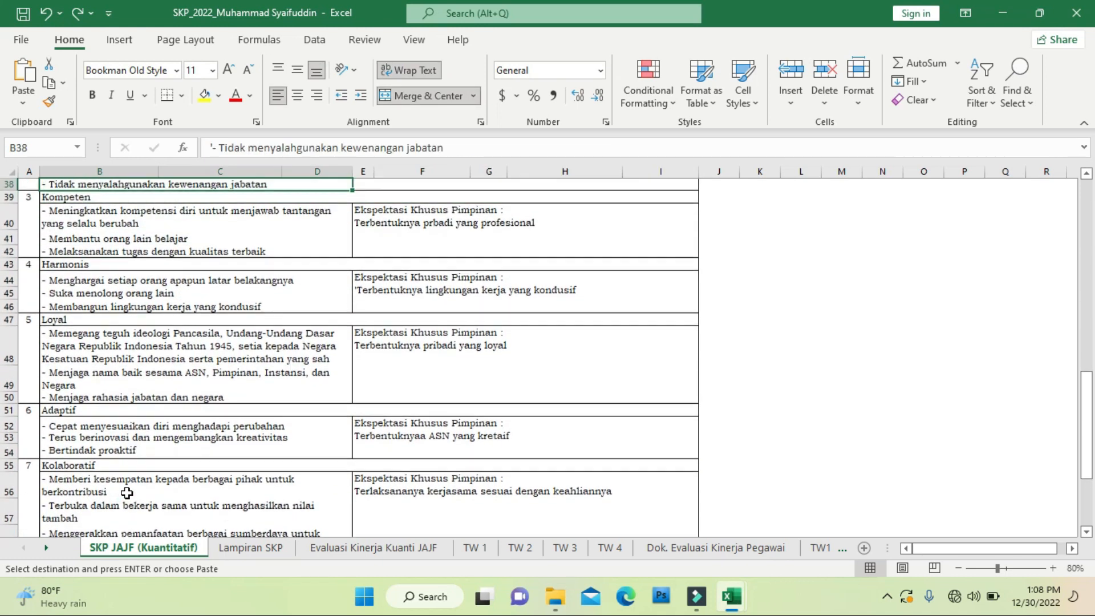
key("Up")
key("Up")
key("Up")
key("Up")
key("Up")
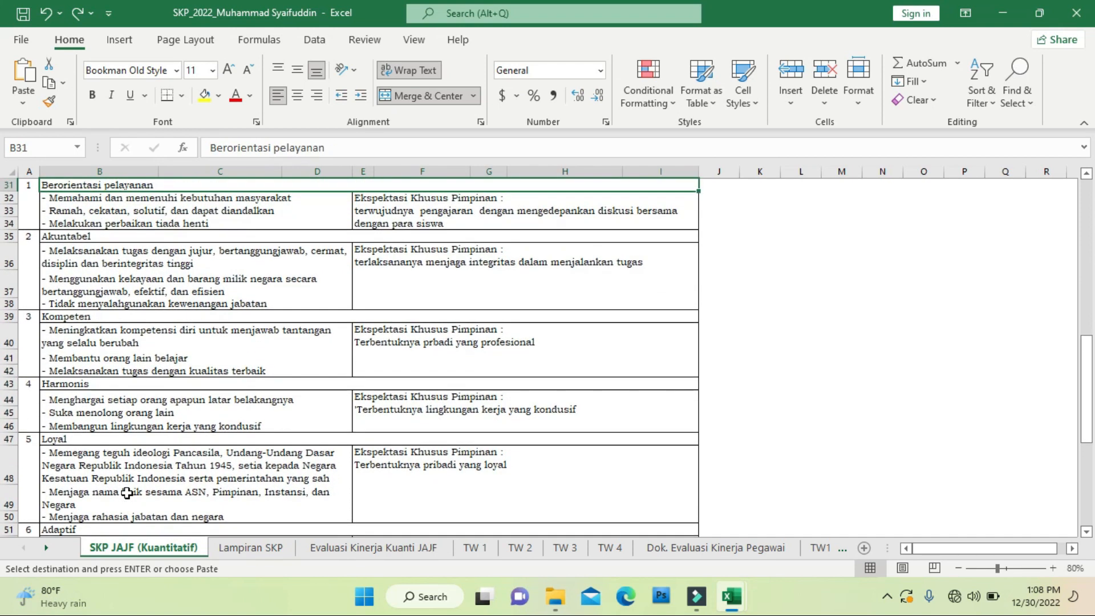
- Examine the Ekspektasi Khusus Pimpinan entry for Berorientasi pelayanan
key("Right")
key("Down")
key("Left")
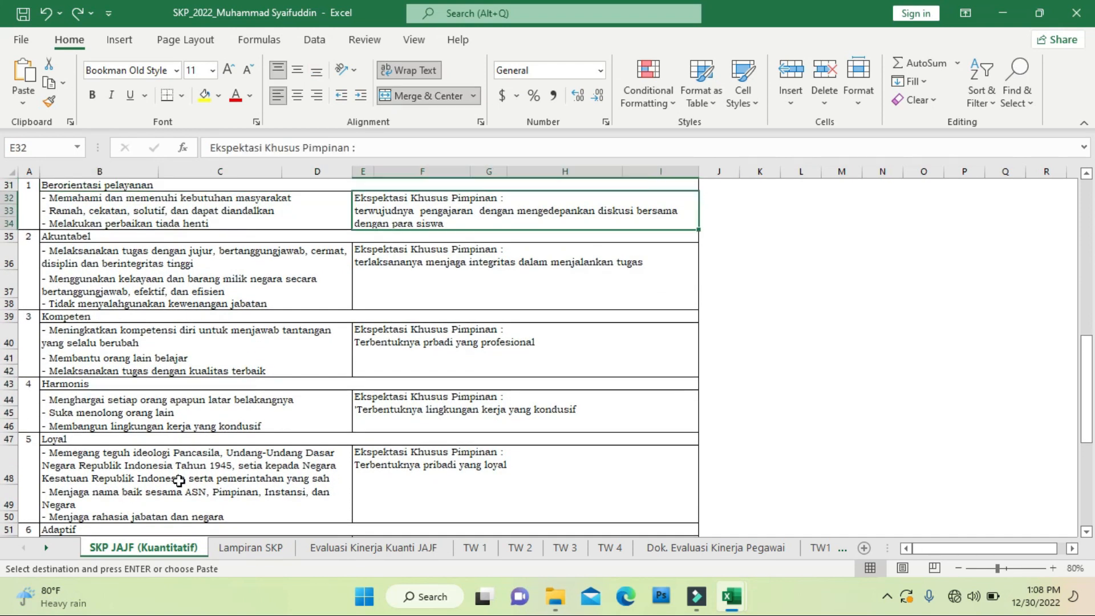
key("Down")
left_click(382, 214)
- Check the place and date line above the evaluator's signature, and open the Lampiran SKP sheet
left_click_drag(1086, 377, 1089, 482)
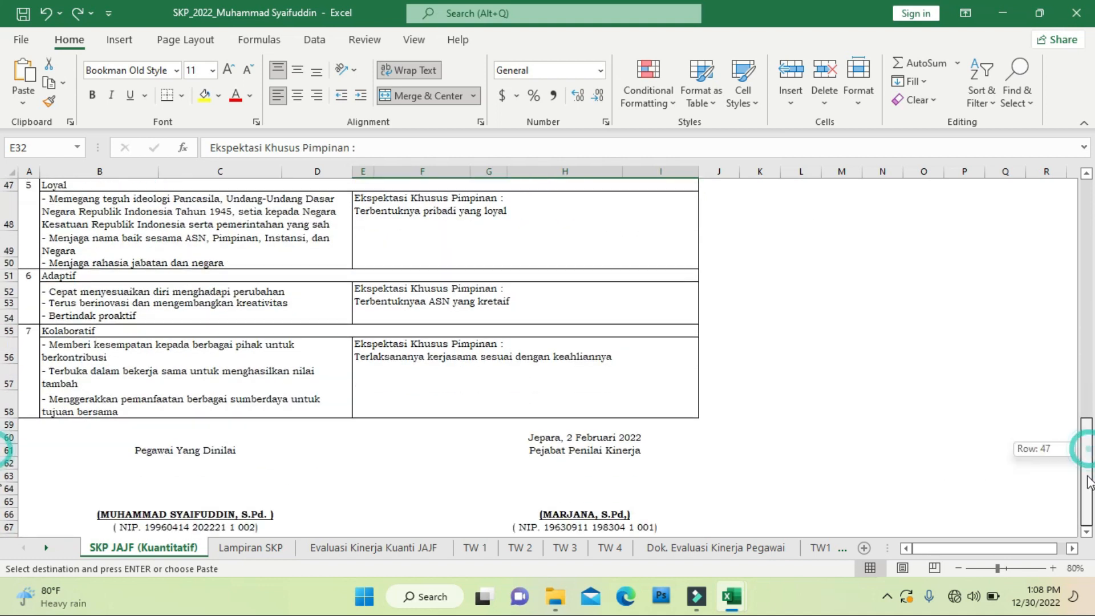
left_click(541, 439)
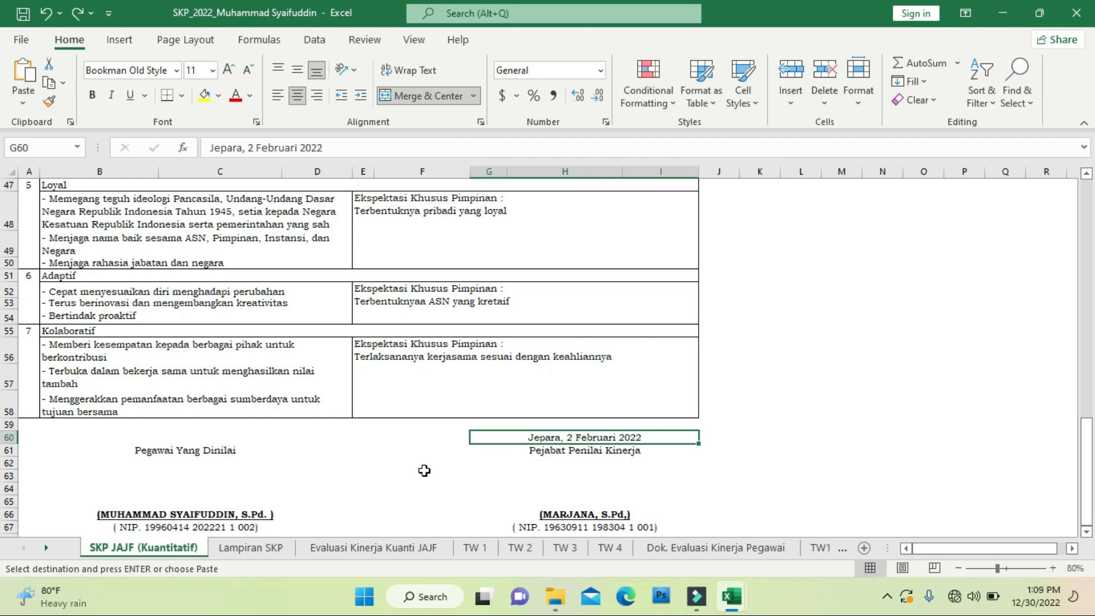
left_click(243, 552)
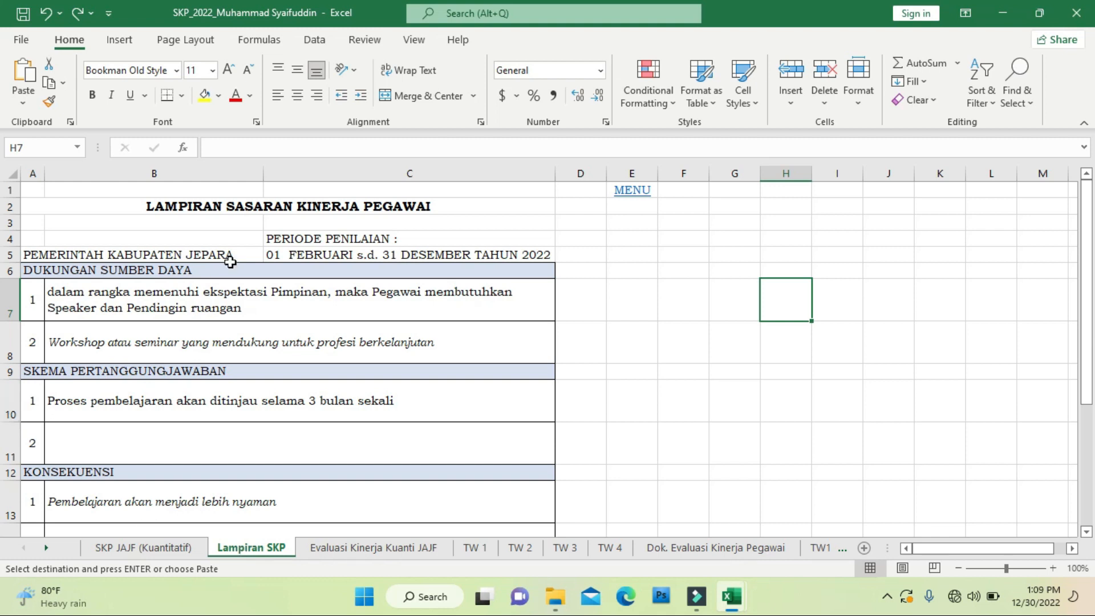
- Examine both DUKUNGAN SUMBER DAYA entries and the first SKEMA PERTANGGUNGJAWABAN entry
left_click(128, 297)
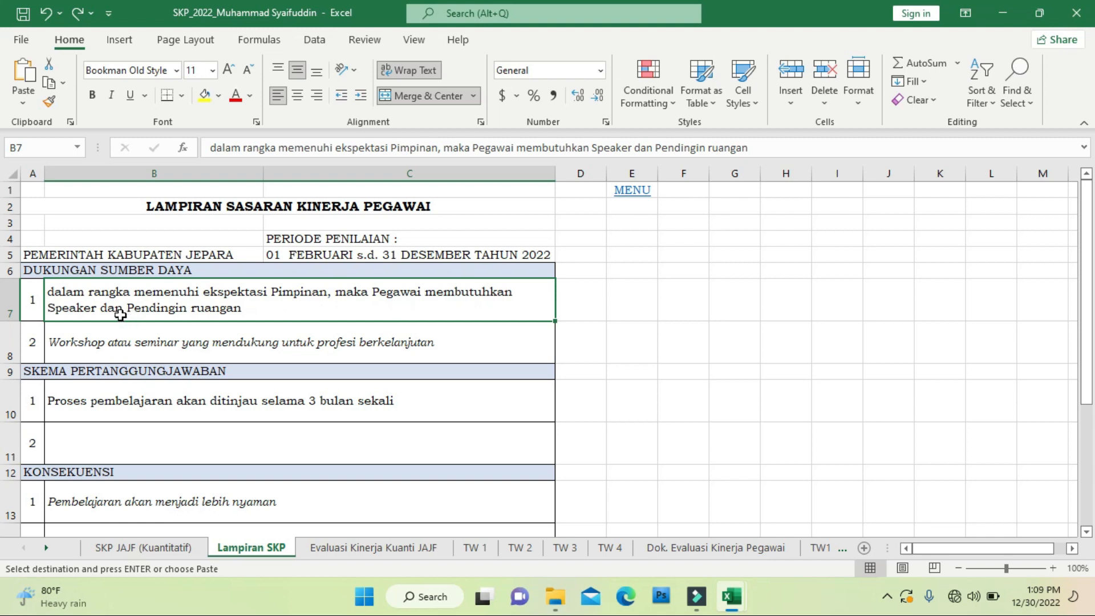
left_click(275, 323)
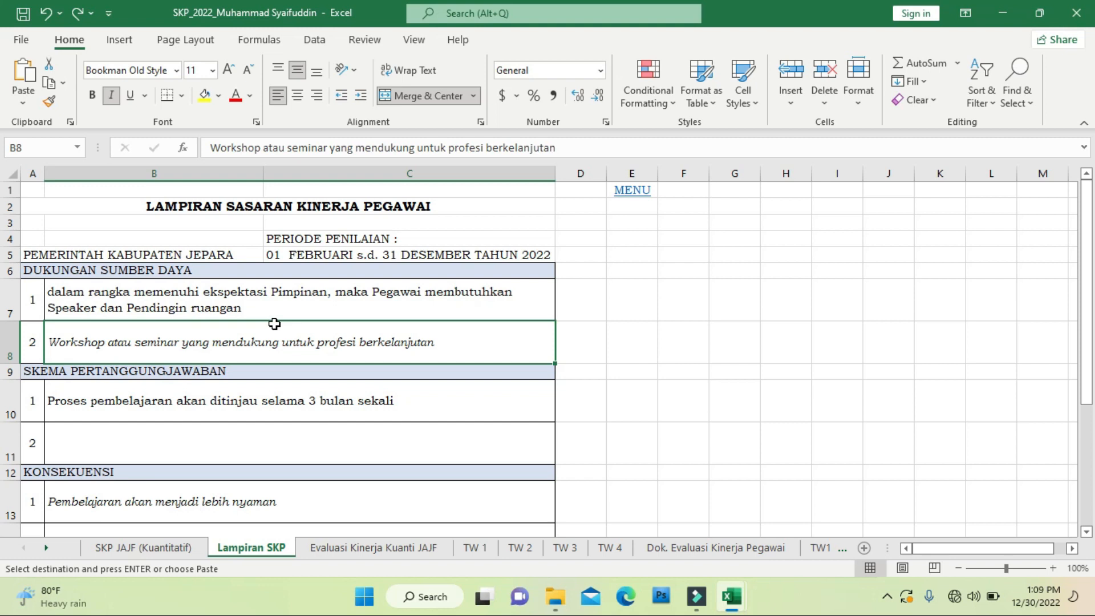
key("Down")
key("Down")
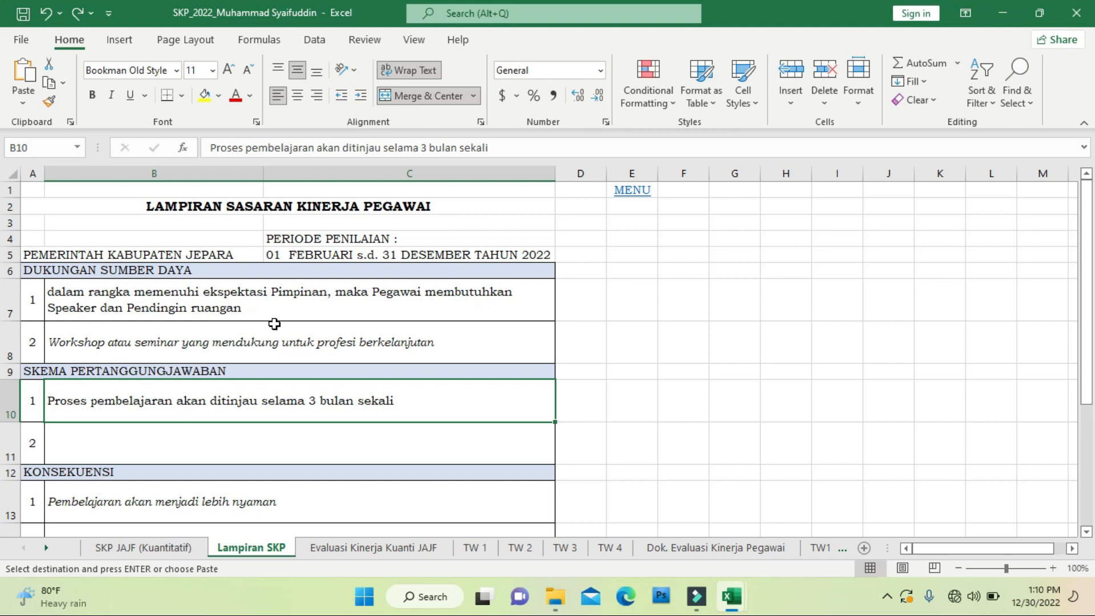
- Look over the second SKEMA PERTANGGUNGJAWABAN row and the two KONSEKUENSI entries
key("Down")
key("Down")
key("Down")
key("Down")
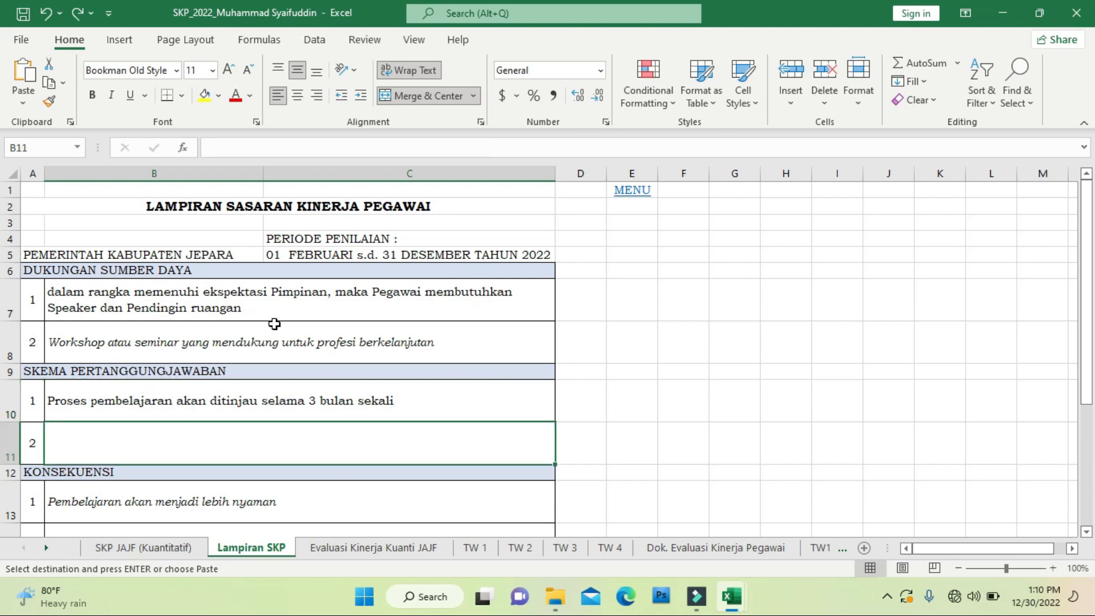
key("Up")
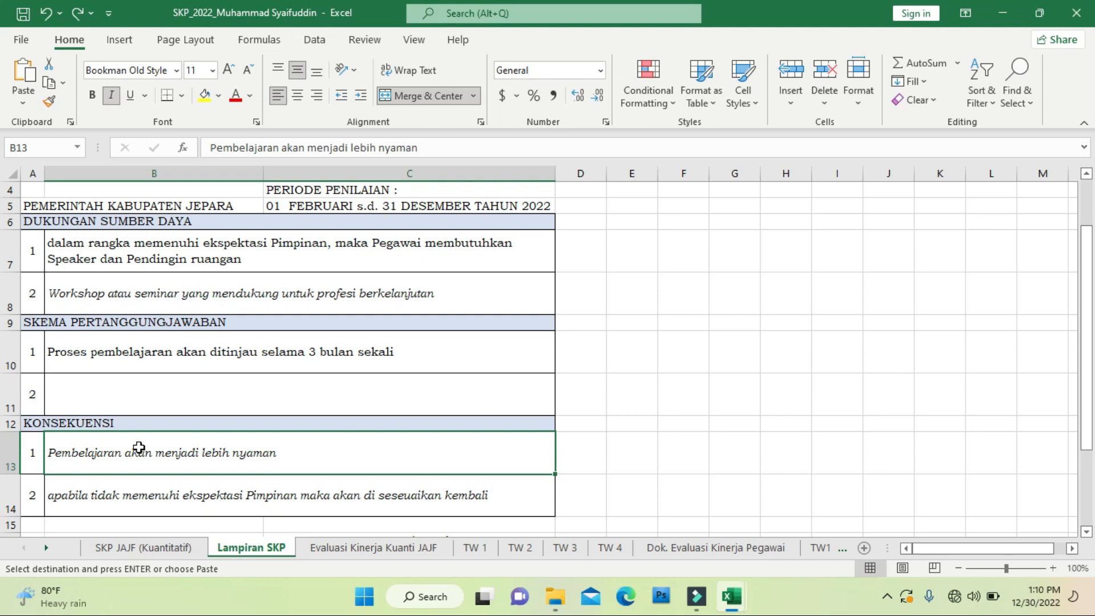
key("Down")
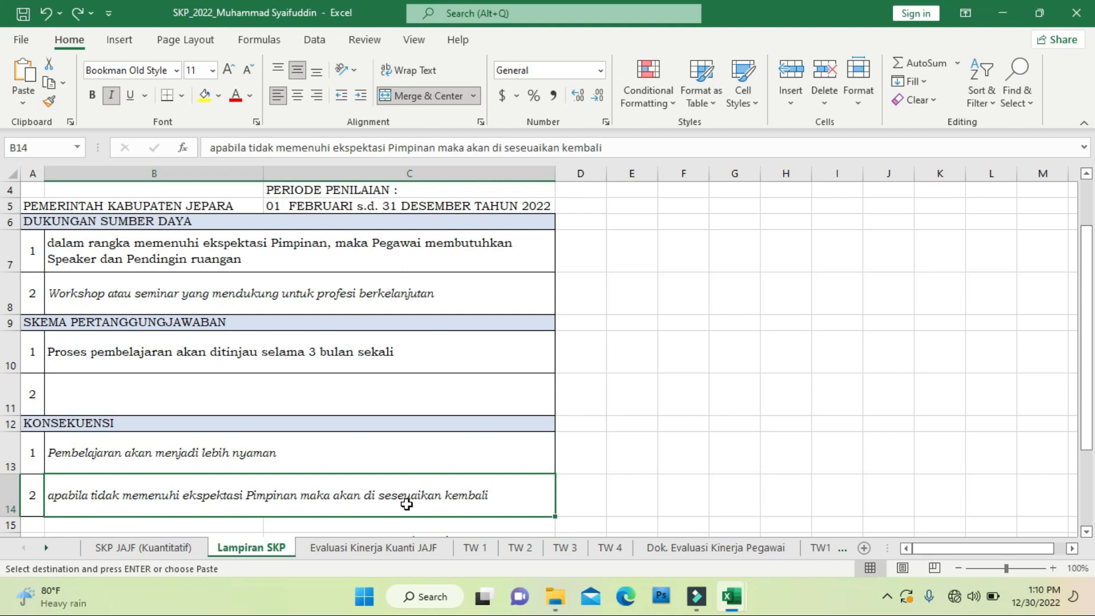
- Check the signature block below KONSEKUENSI, including the name entered under Pegawai yang Dinilai
key("Down")
key("Down")
key("Down")
key("Down")
key("Down")
key("Down")
key("Down")
key("Down")
key("Down")
key("Down")
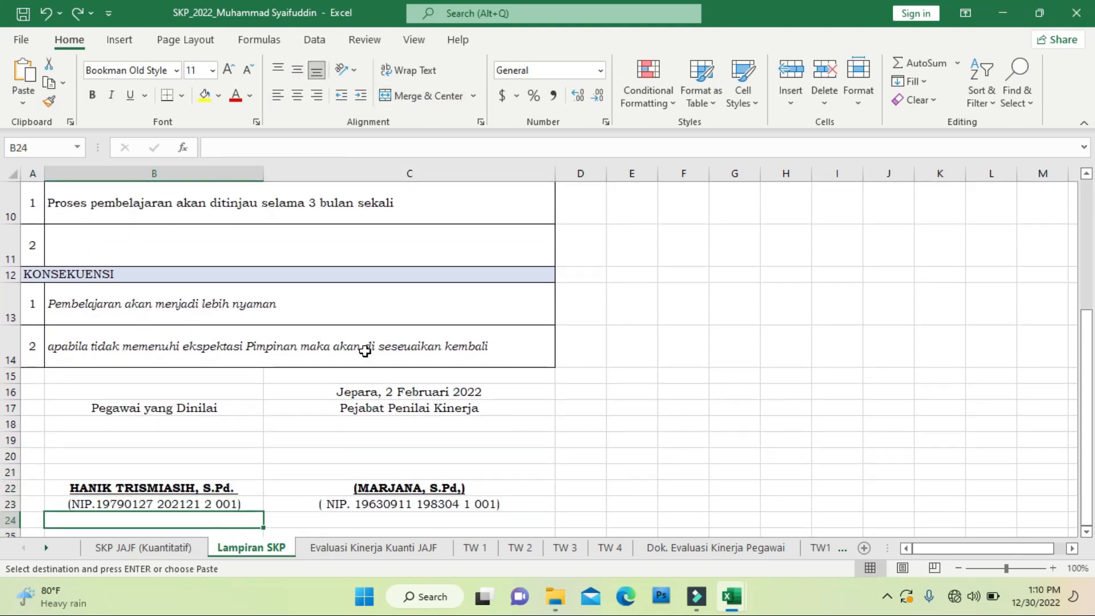
left_click(144, 485)
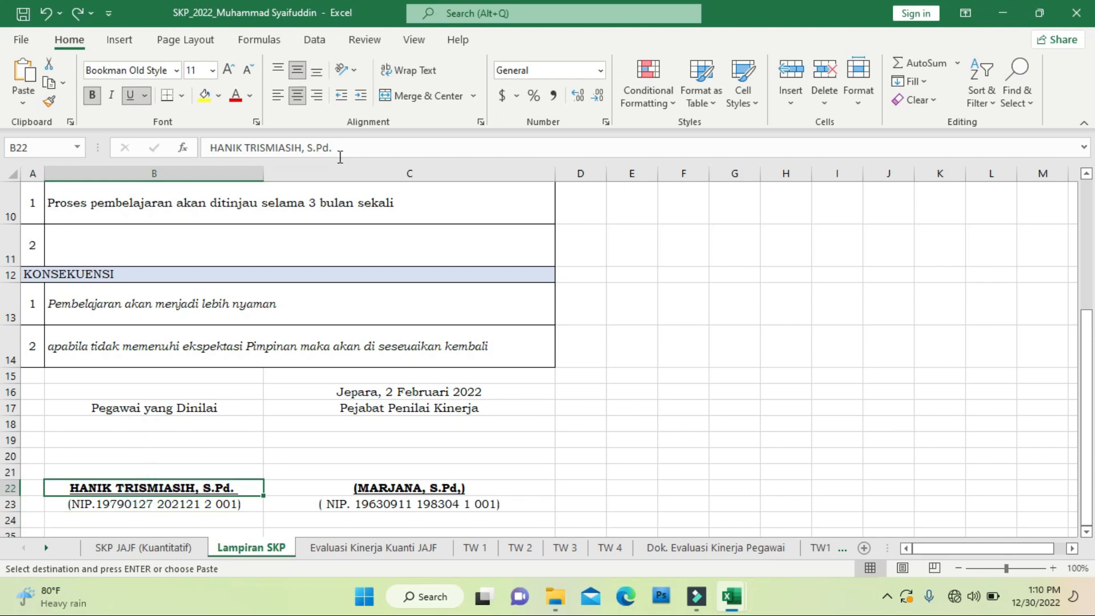
left_click(300, 149)
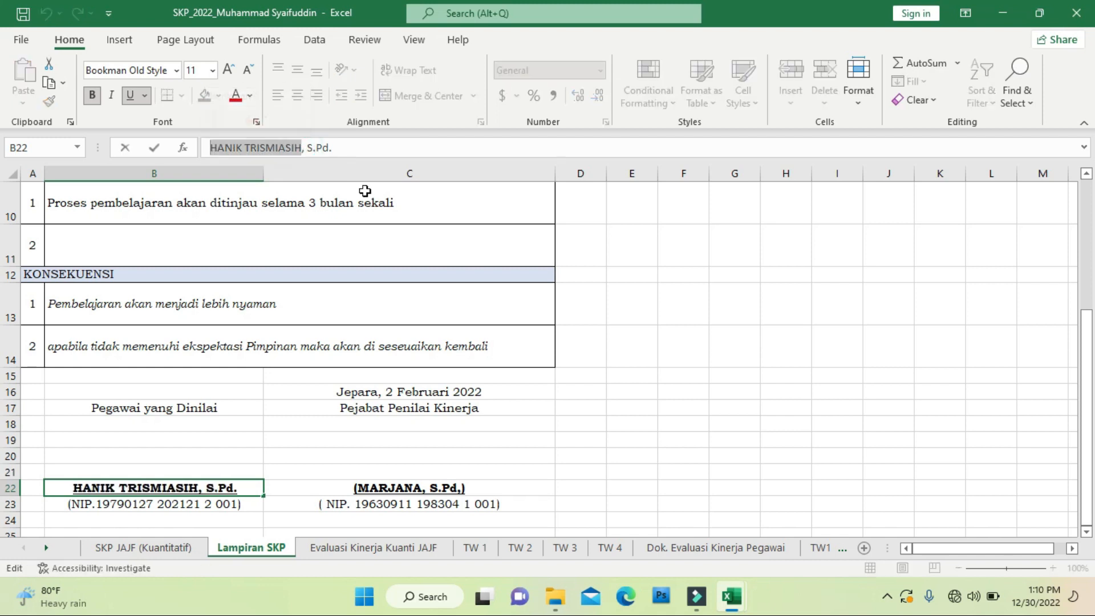
left_click(345, 422)
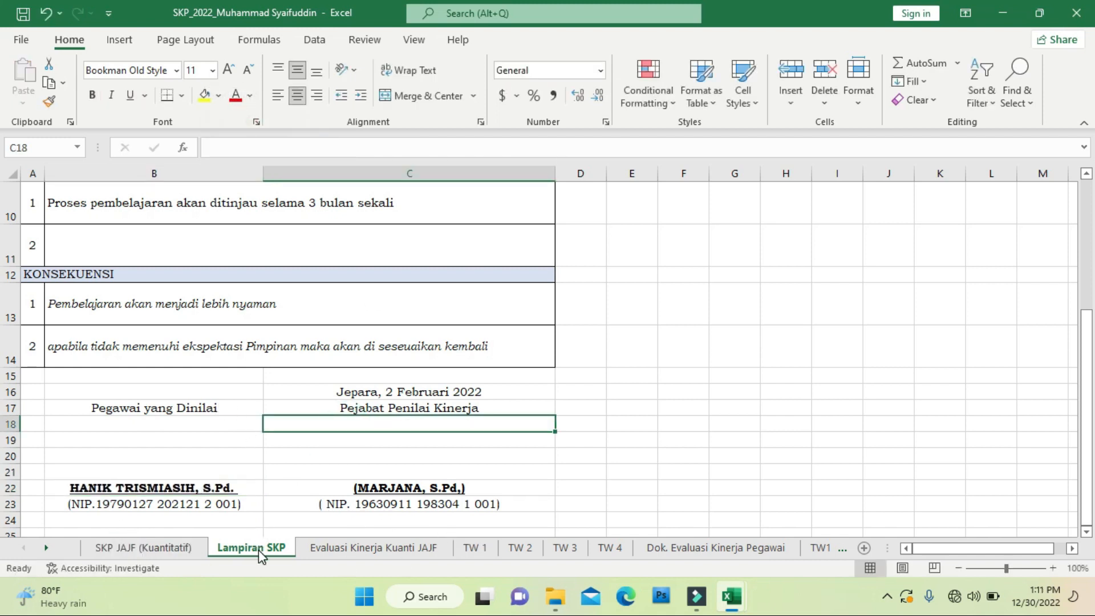
- Open the TW 1 sheet and check the PERIODE PENILAIAN dates for Triwulan I
left_click(476, 548)
left_click_drag(1089, 275, 1091, 258)
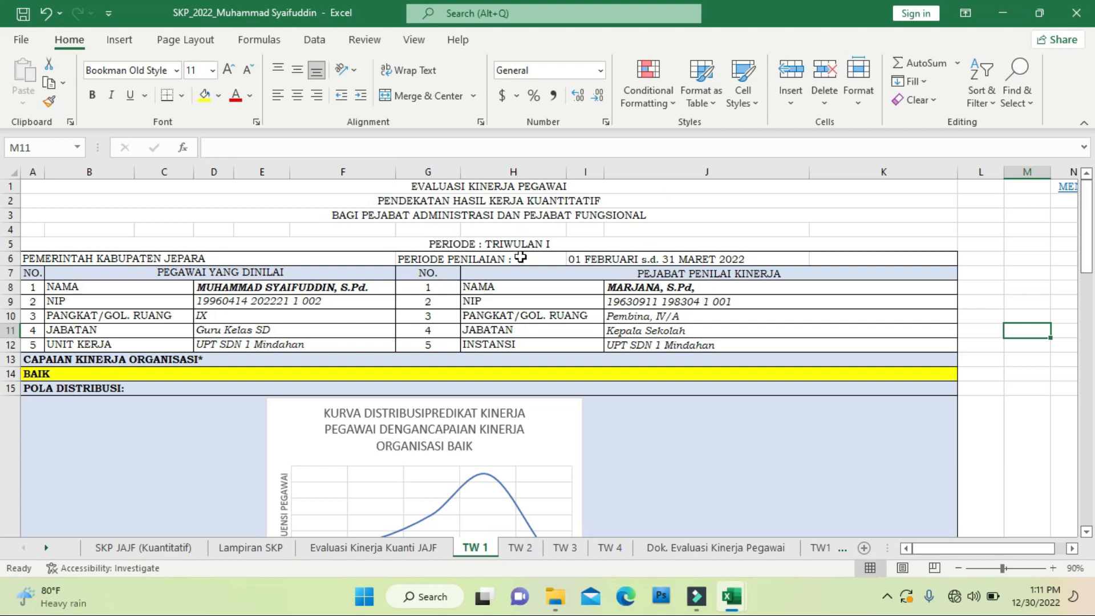
left_click(603, 254)
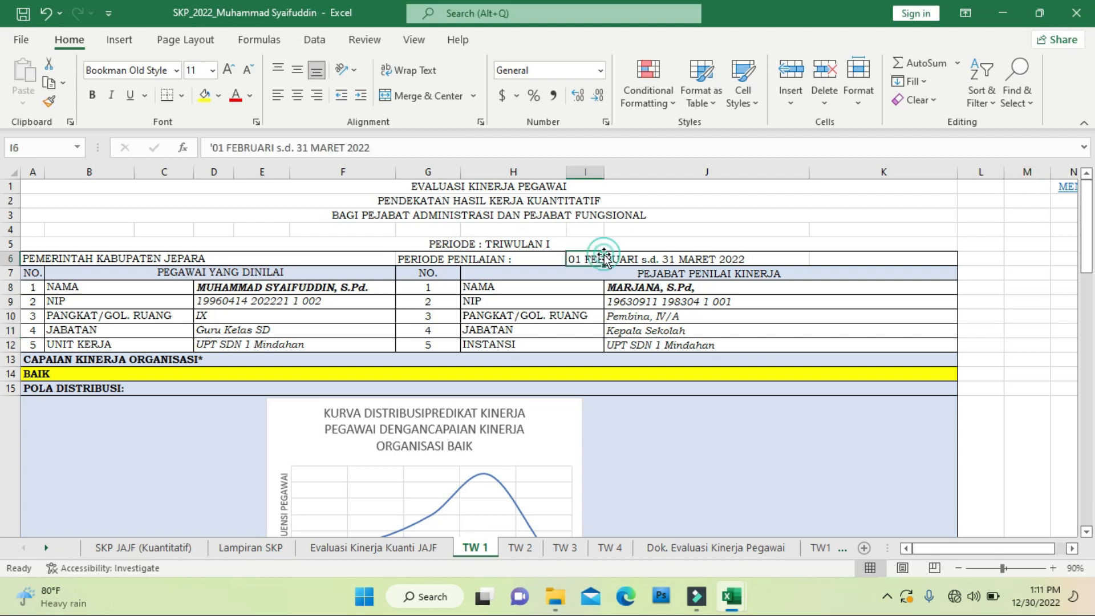
key("Right")
key("Left")
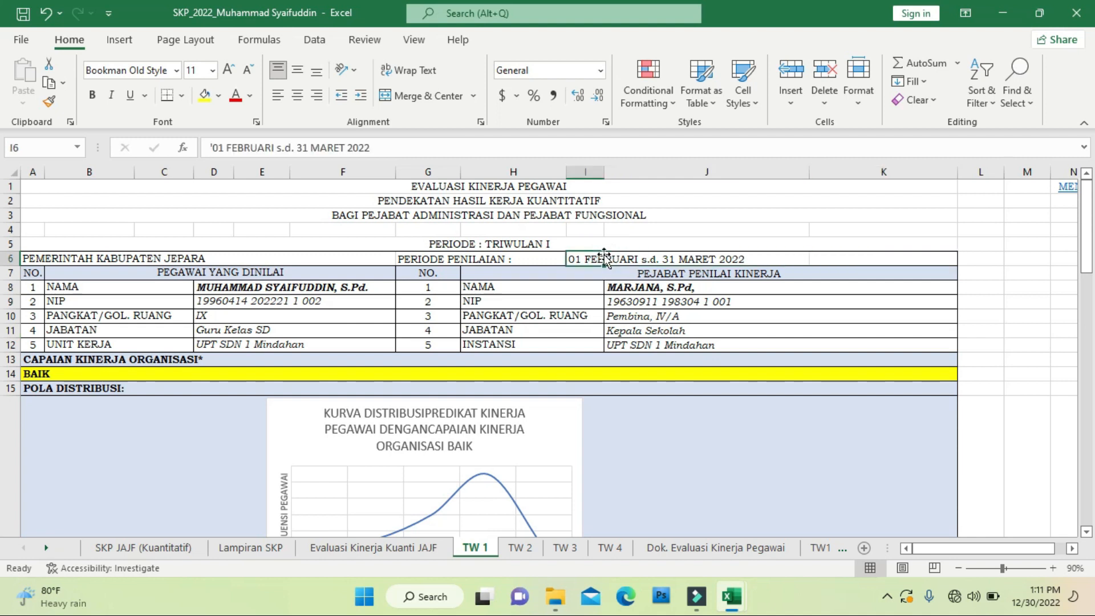
key("Right")
key("Right")
key("Left")
key("Left")
- Look over the identity rows of PEJABAT PENILAI KINERJA from NAMA to INSTANSI
key("Down")
key("Down")
key("Down")
key("Down")
key("Down")
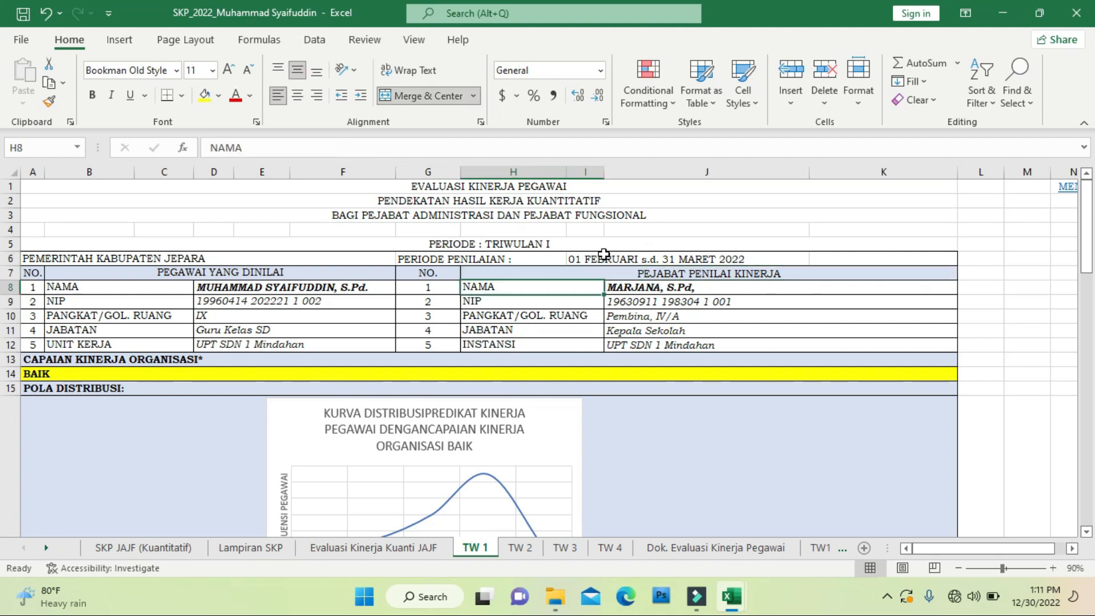
key("Up")
key("Up")
key("Right")
key("Up")
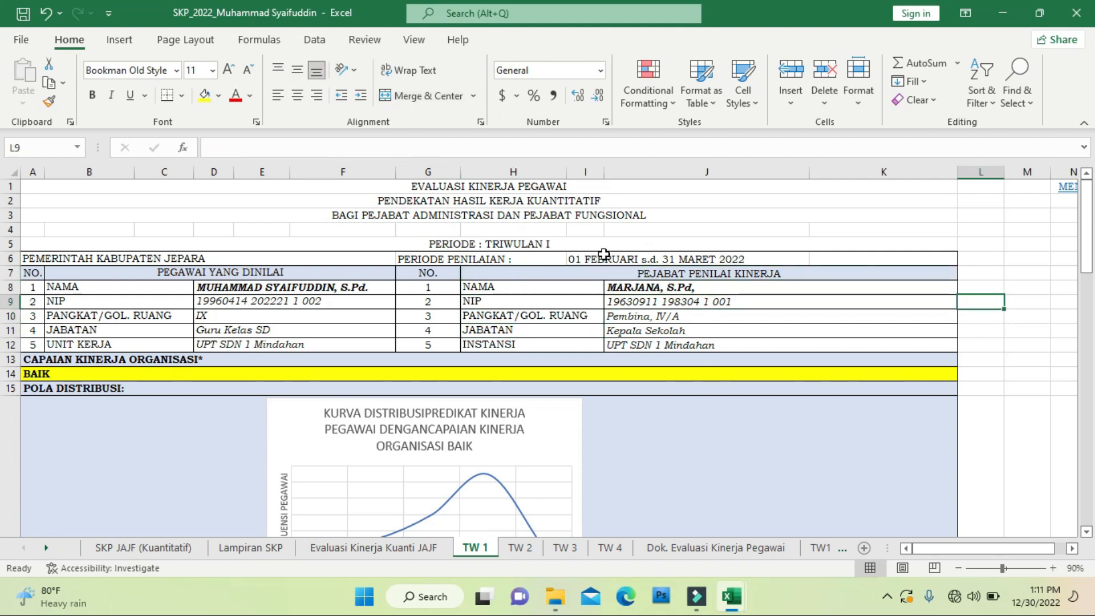
key("Down")
key("Down")
key("Down")
key("Down")
key("Down")
key("Down")
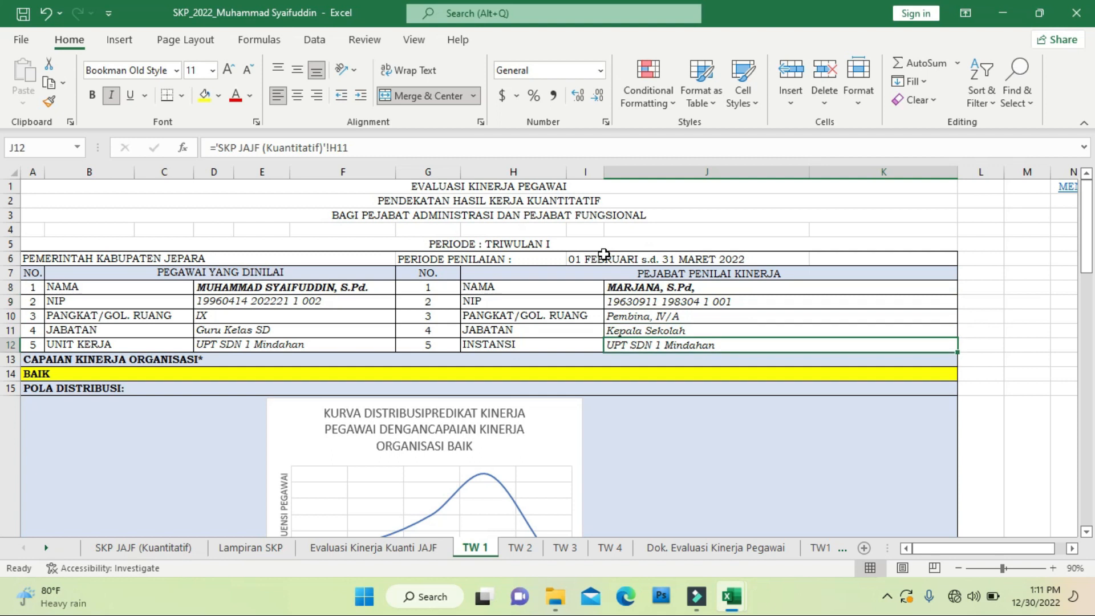
key("Up")
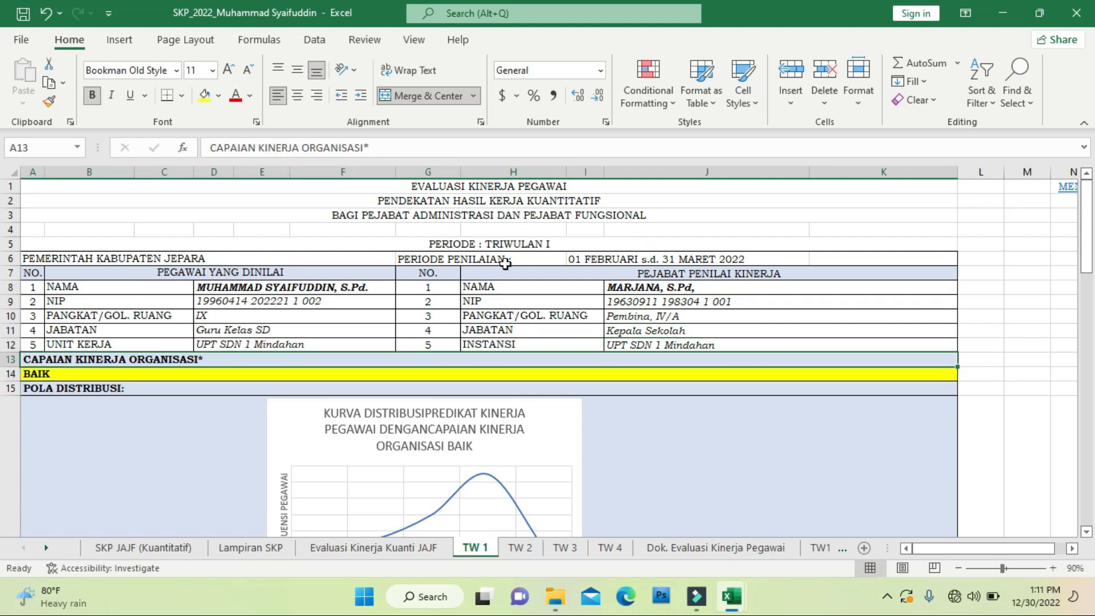
- Choose BAIK as the CAPAIAN KINERJA ORGANISASI rating in cell A14
left_click(629, 376)
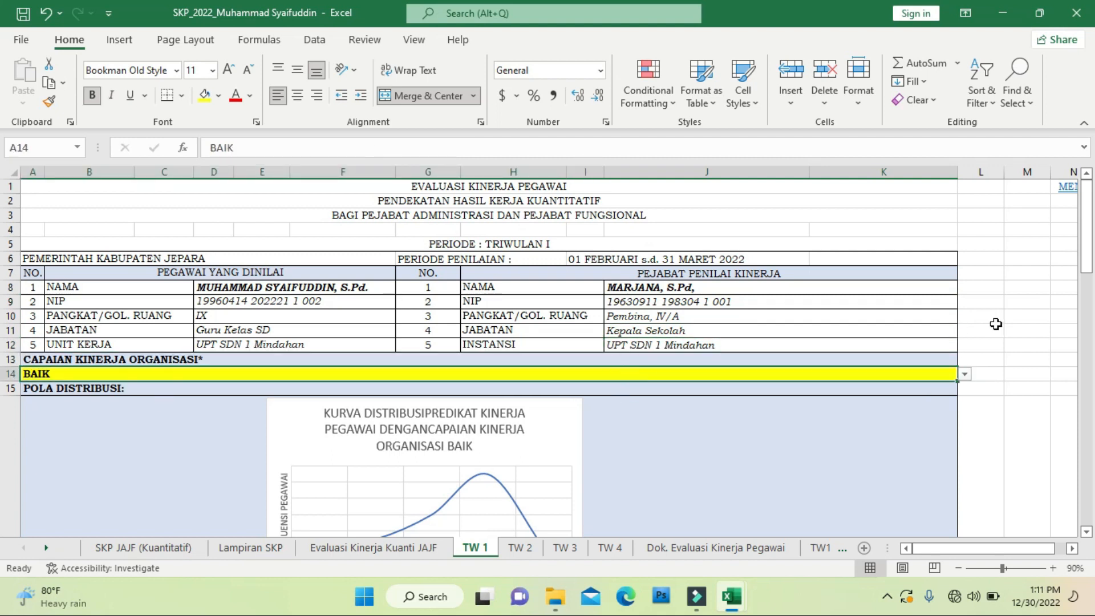
left_click(967, 374)
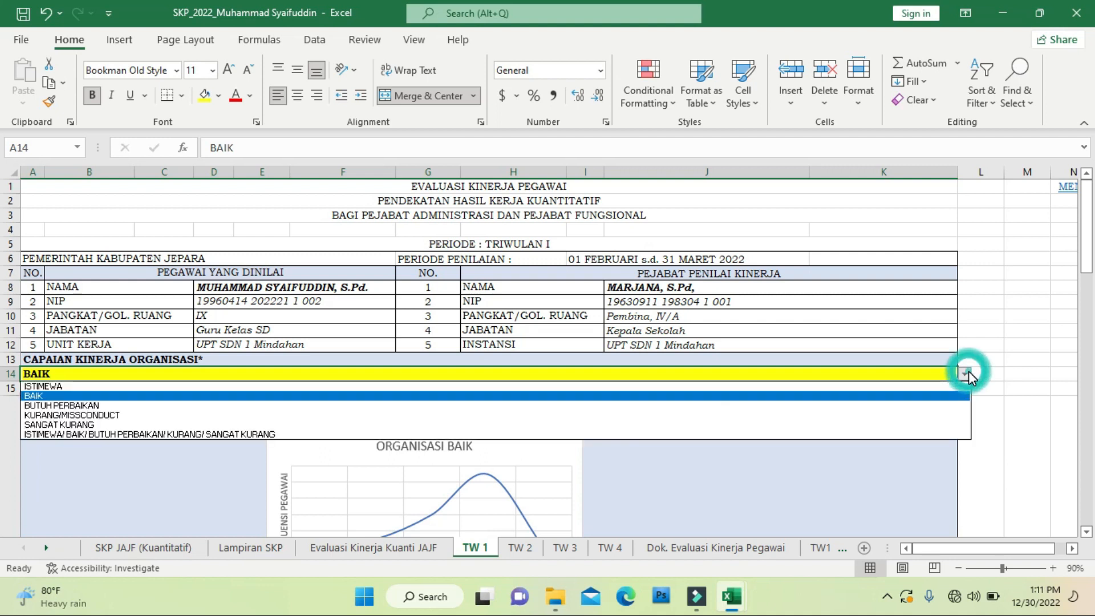
left_click(968, 373)
left_click(968, 373)
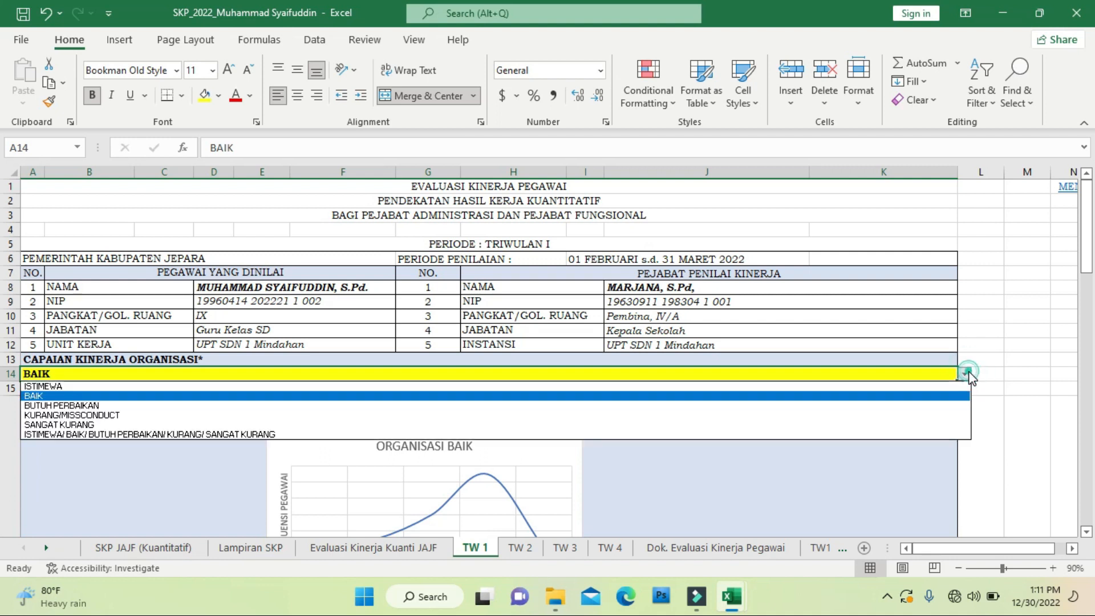
left_click(787, 394)
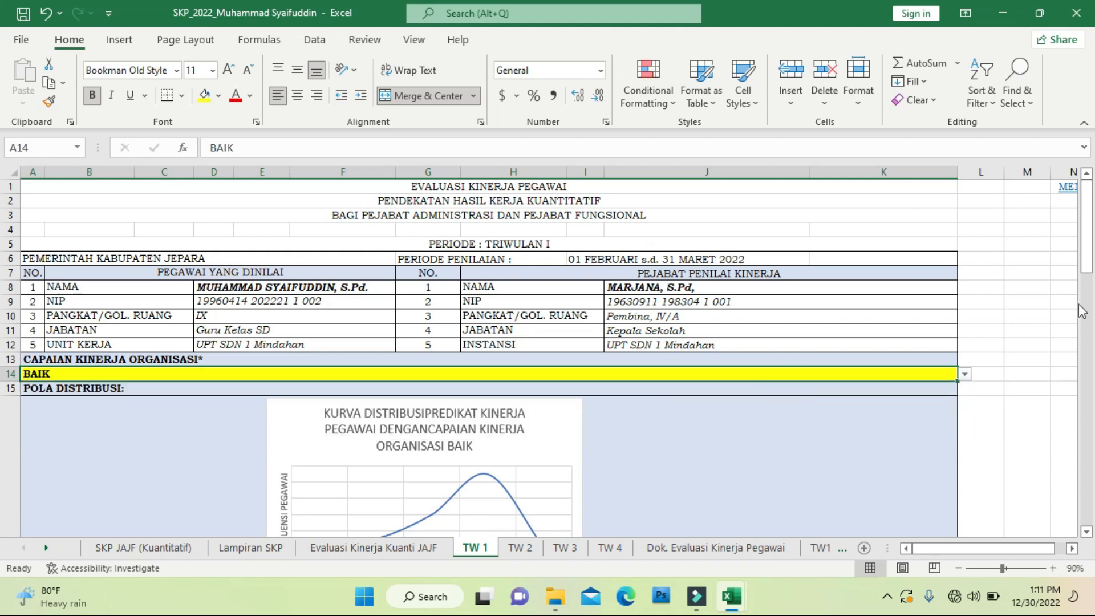
- Select the first UTAMA result in the HASIL KERJA table, from its number through its TARGET cell
left_click(1093, 248)
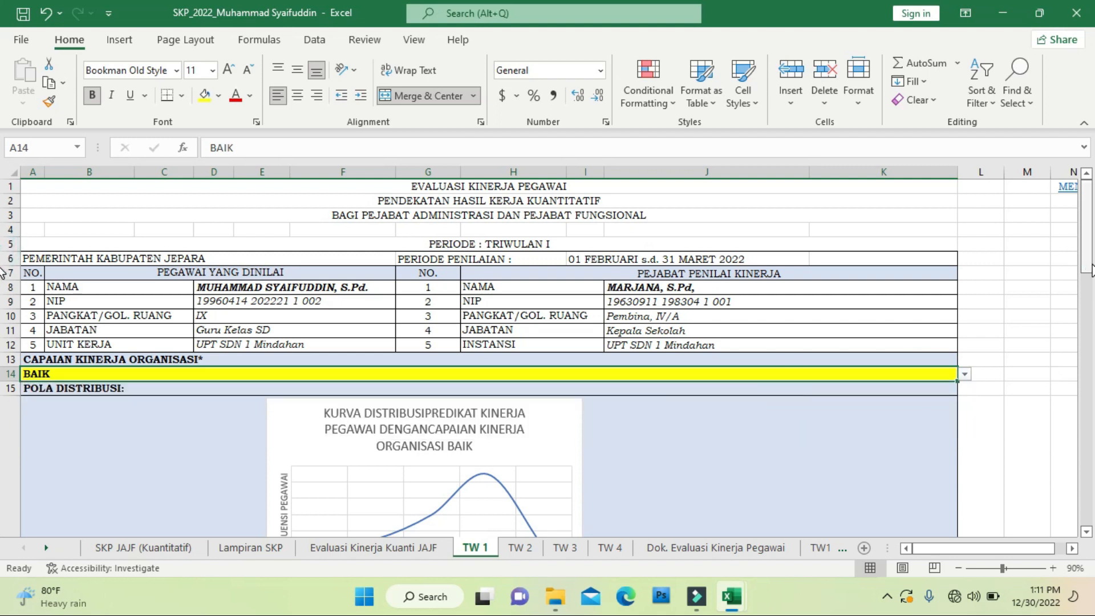
left_click_drag(1092, 250, 1082, 320)
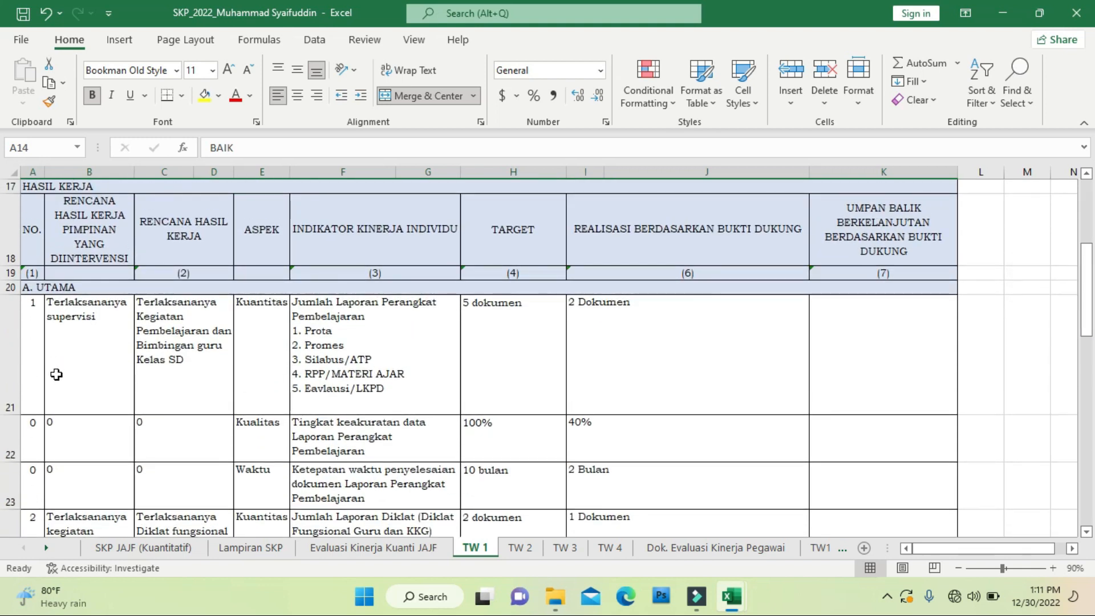
left_click(34, 346)
left_click_drag(55, 349, 499, 370)
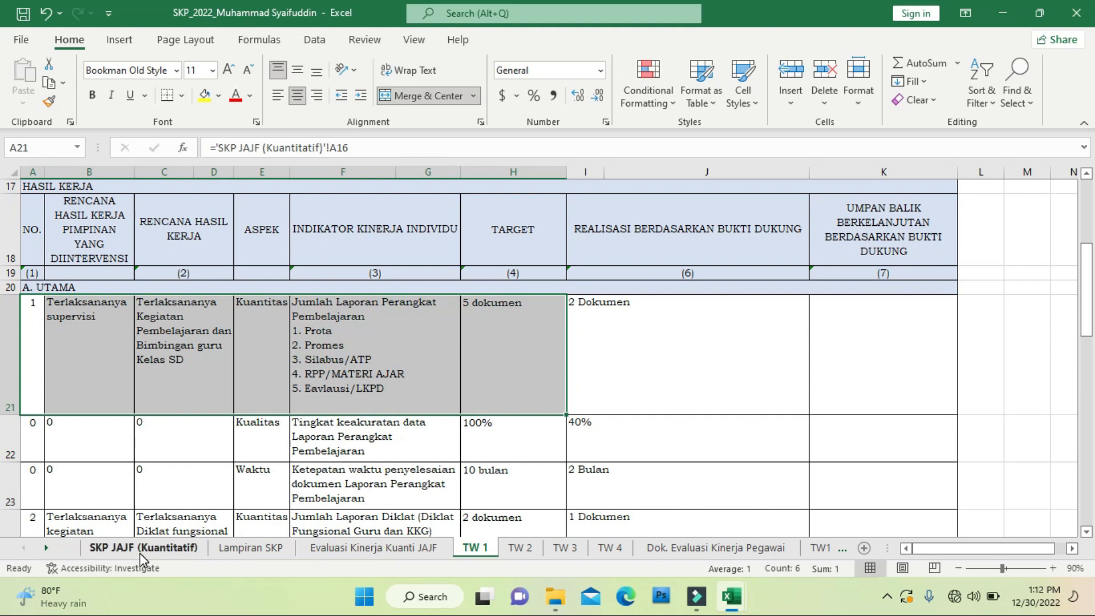
- Compare the target and realisation of the first UTAMA result's Kuantitas row
left_click(703, 331)
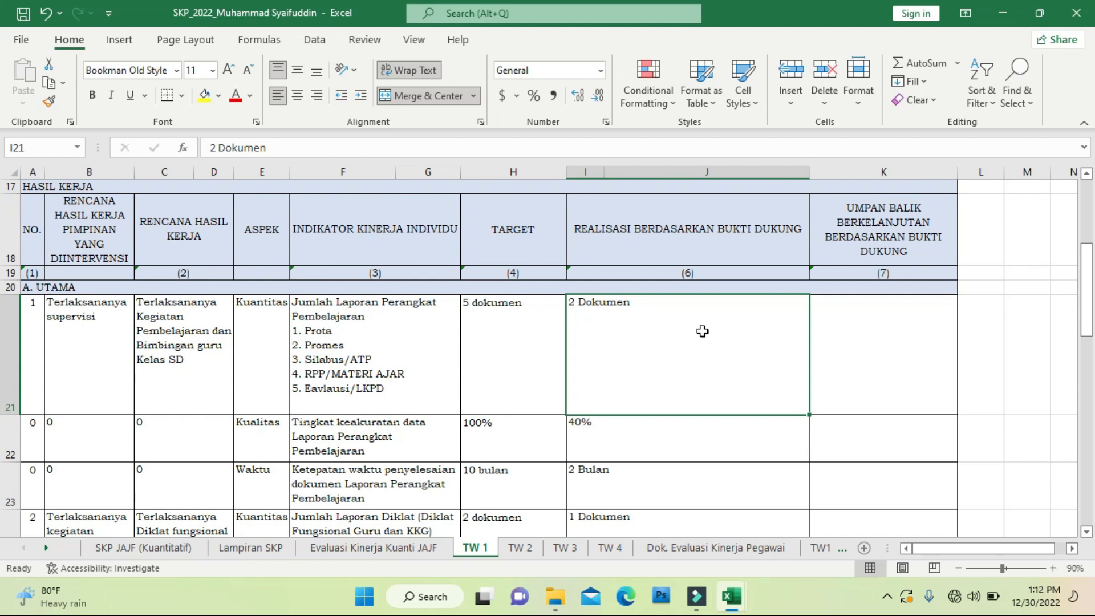
key("Left")
key("Right")
key("Left")
key("Right")
key("Left")
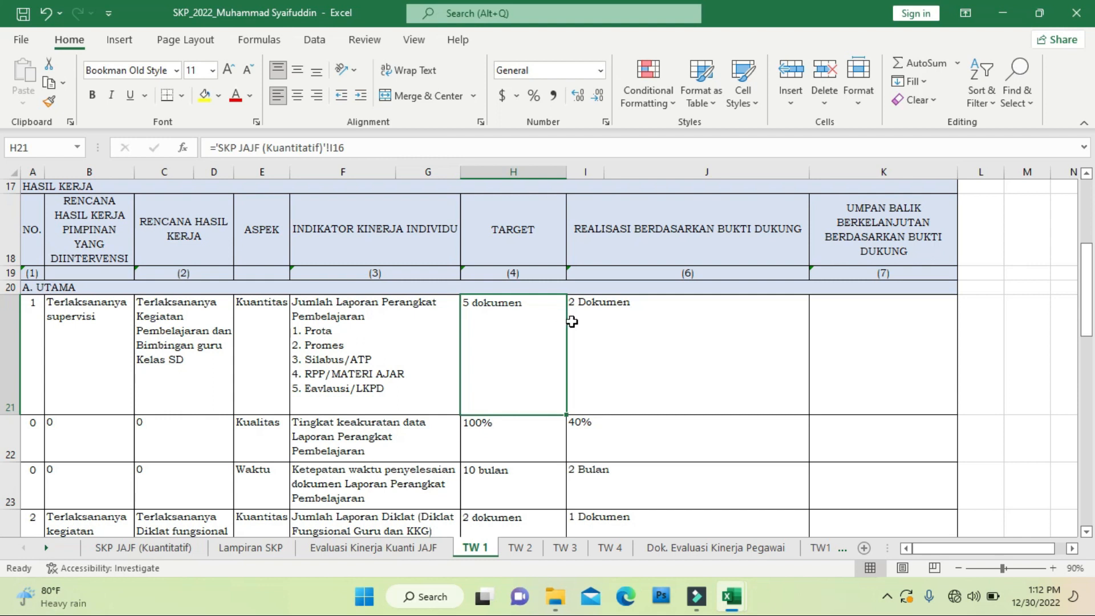
- Check the realisation entries from the first result's Kualitas row down to the second result's Kualitas row
left_click(626, 432)
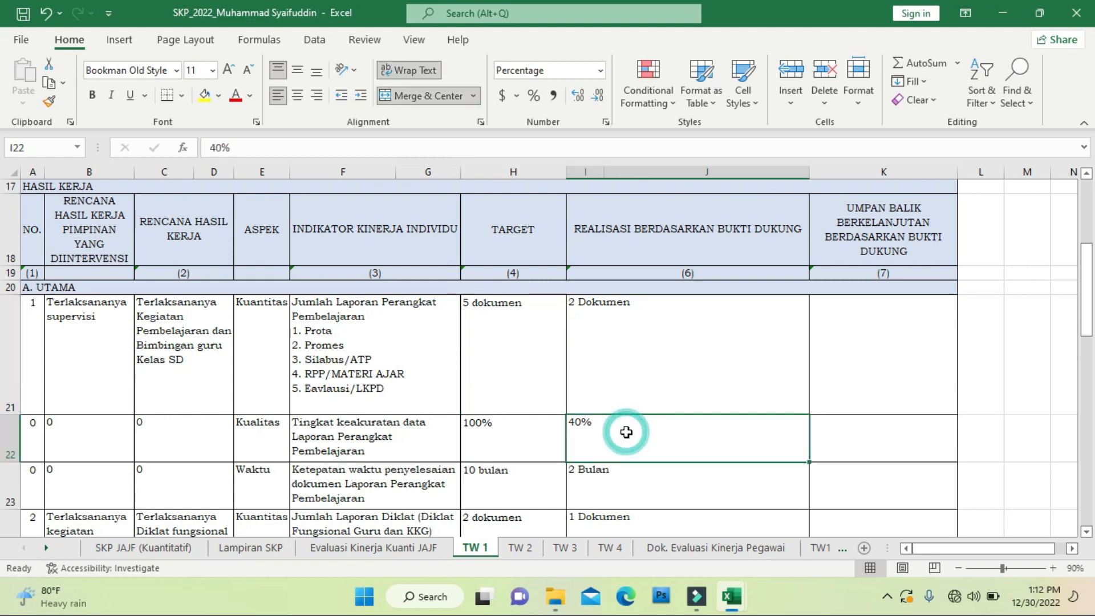
key("Down")
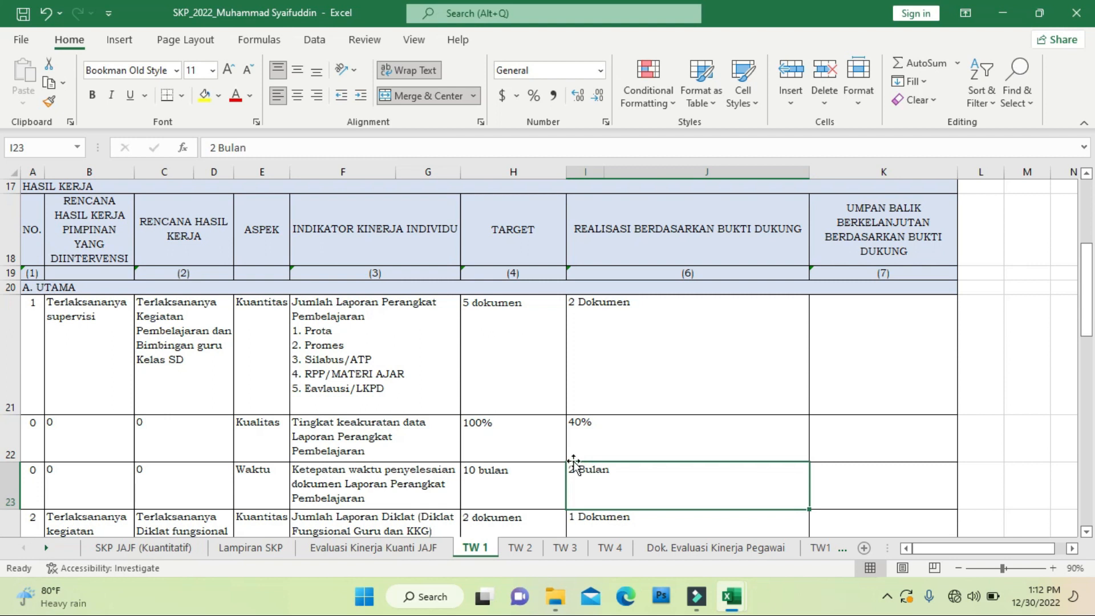
key("Down")
key("Down")
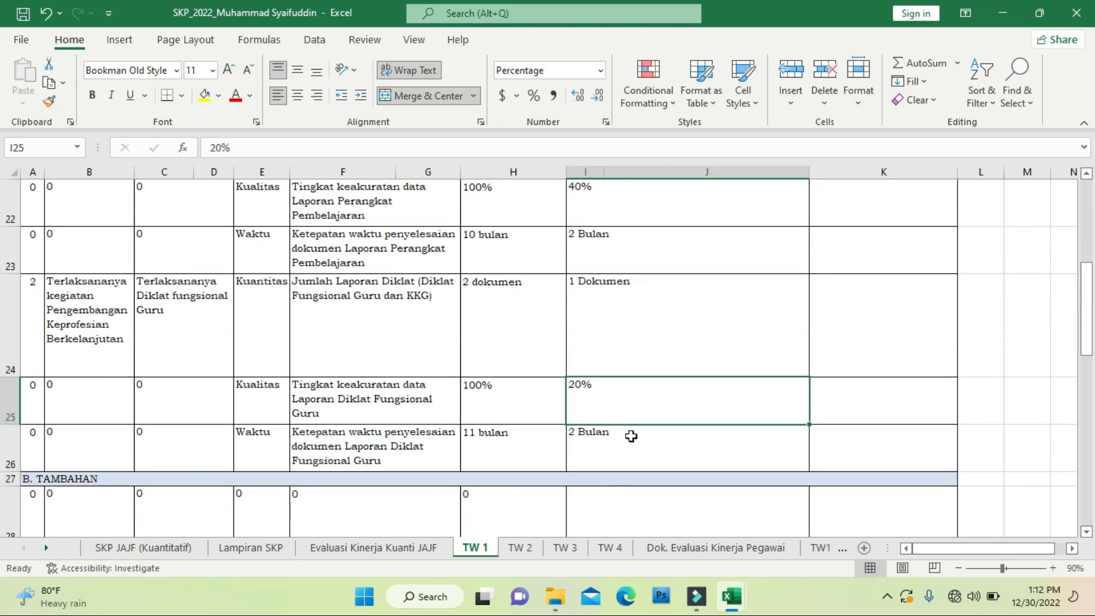
- Compare the targets and realisations of the second UTAMA result across Kuantitas, Kualitas and Waktu
left_click(516, 332)
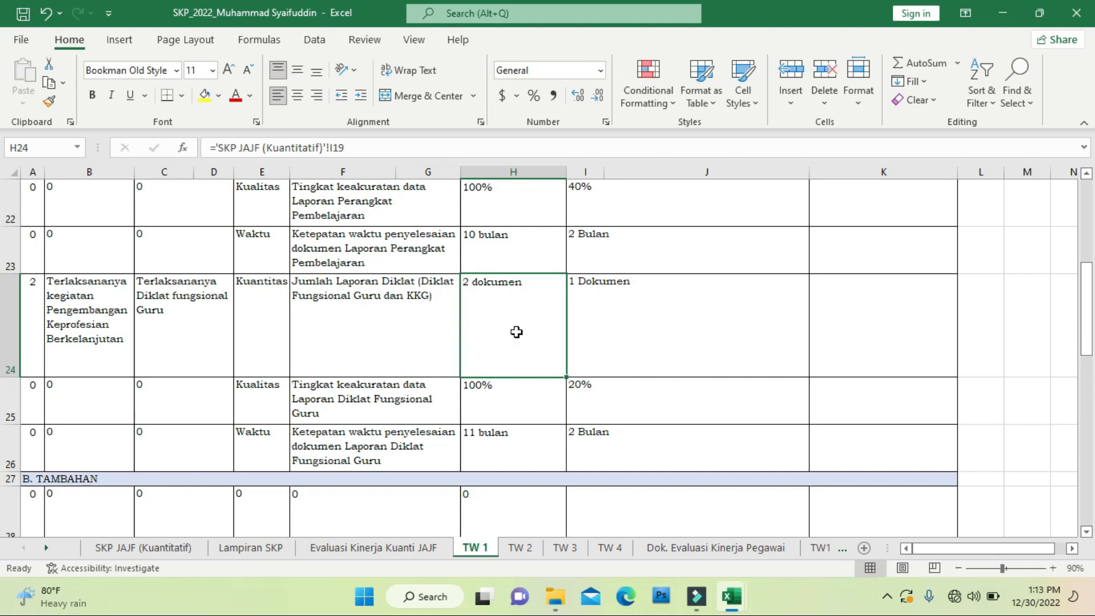
key("Right")
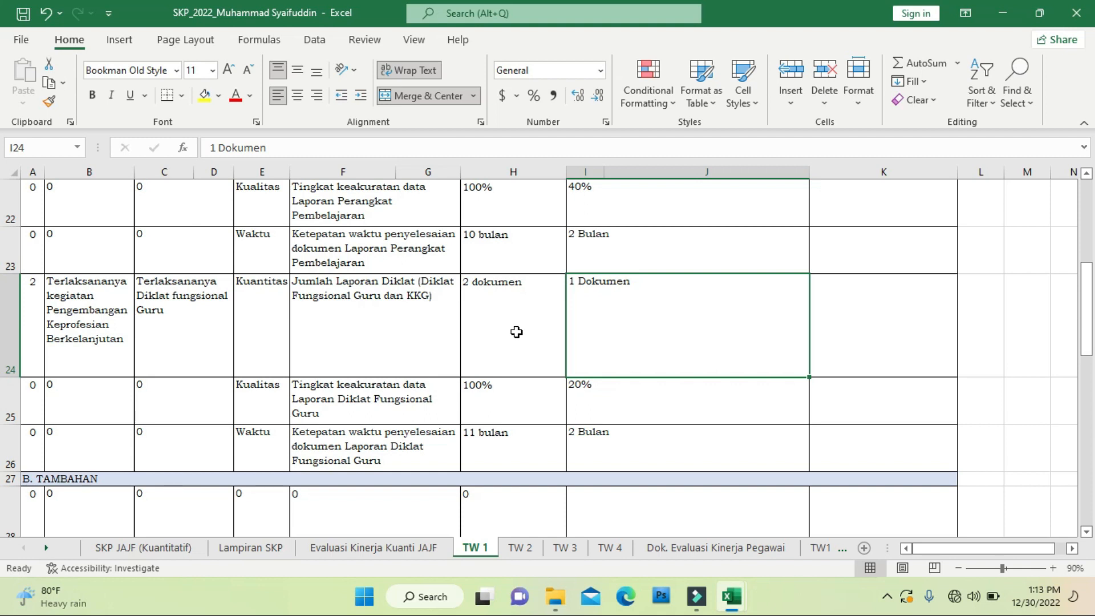
key("Down")
key("Left")
key("Right")
key("Left")
key("Up")
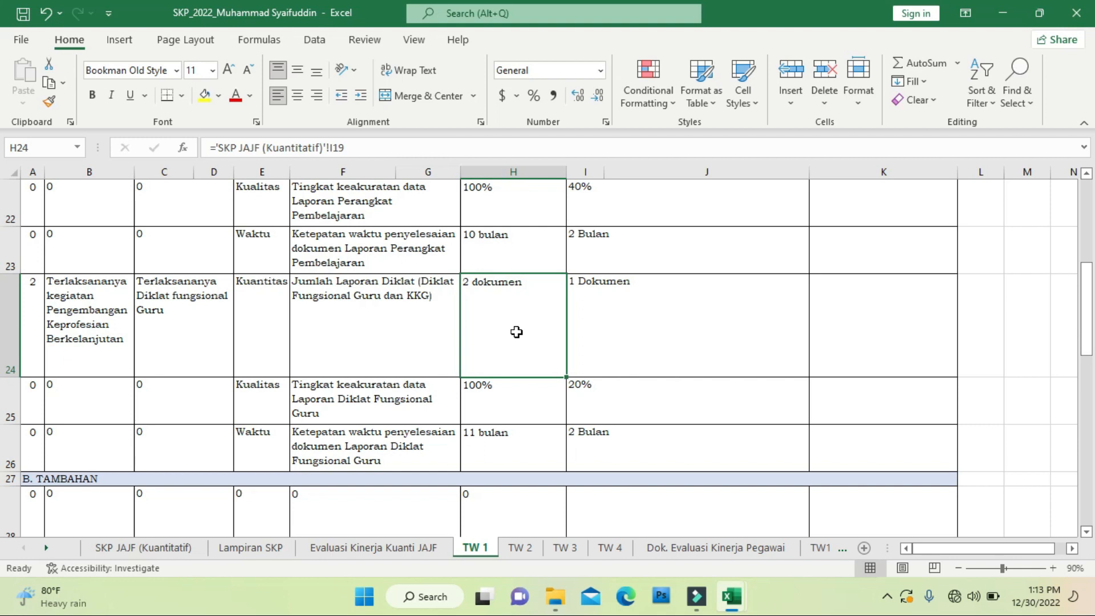
key("Down")
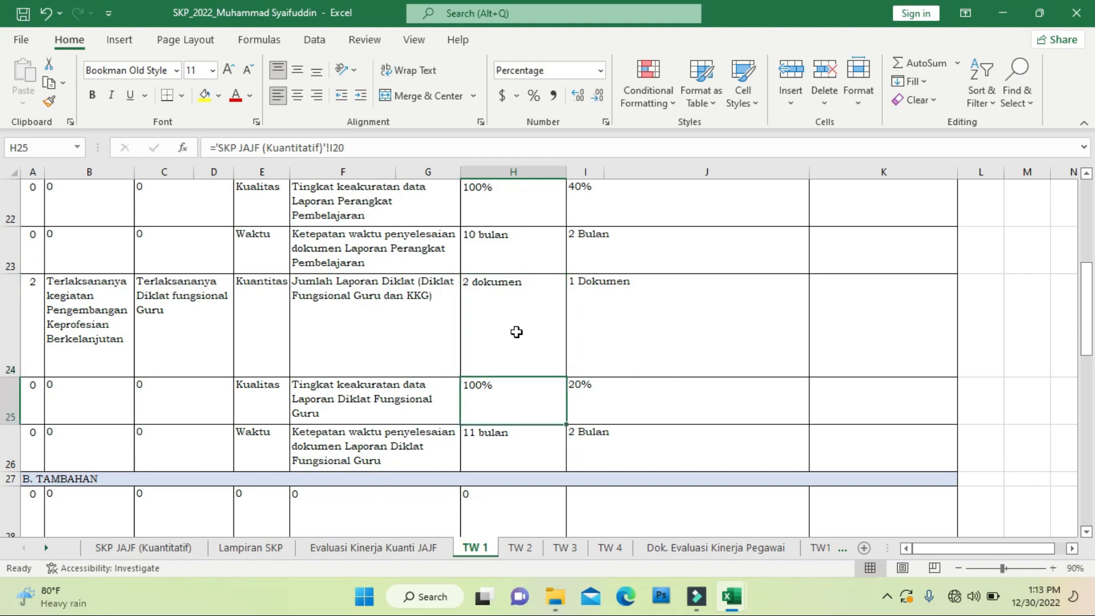
key("Right")
key("Down")
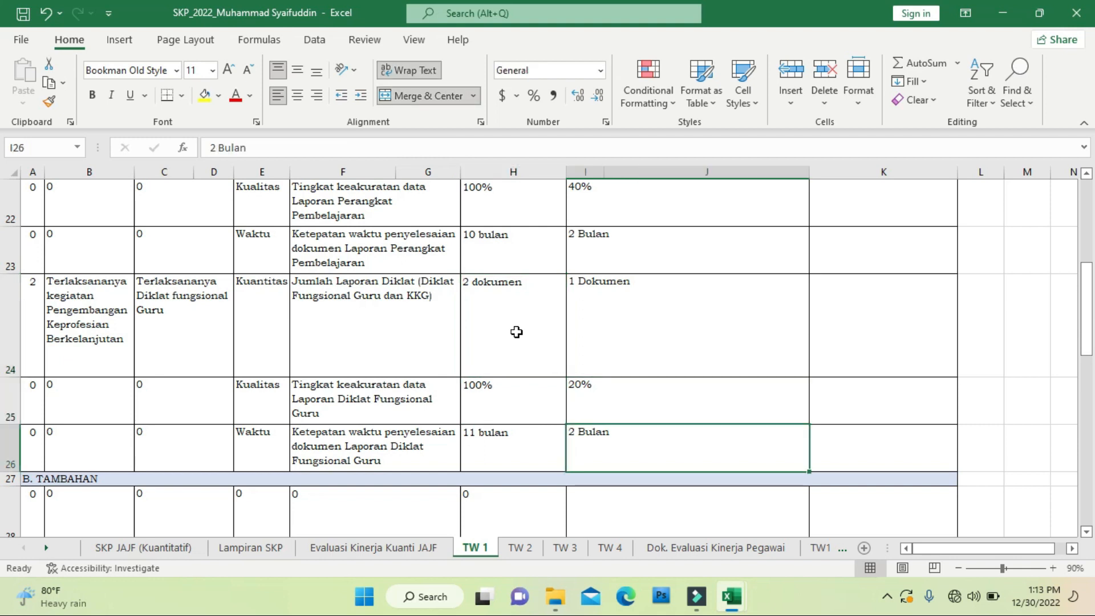
- Look over the B. TAMBAHAN row and the RATING HASIL KERJA section below it
key("Down")
key("Down")
key("Down")
key("Down")
key("Down")
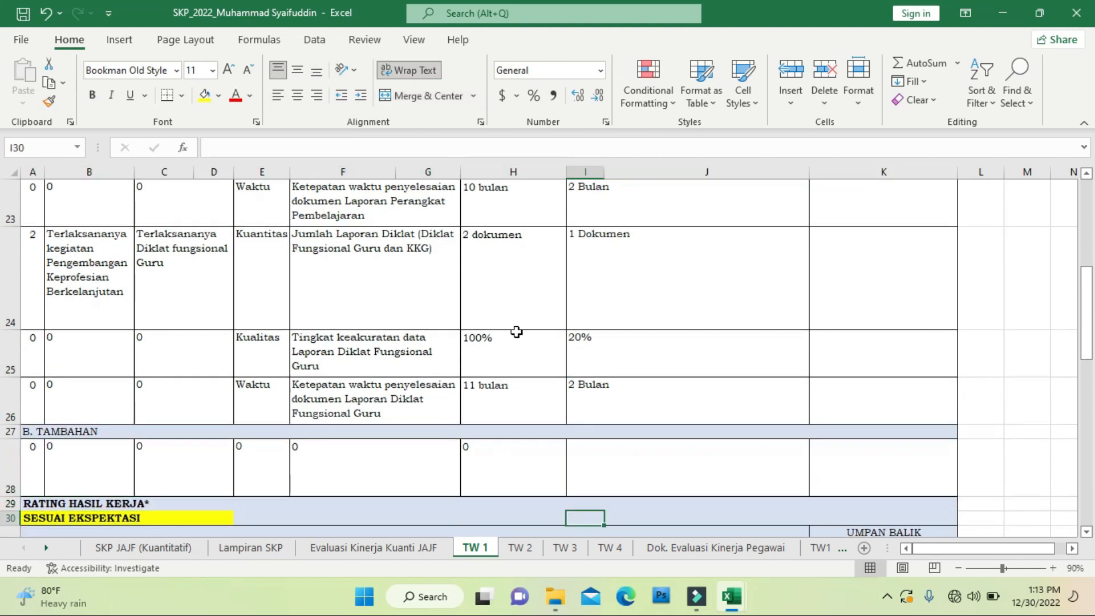
- Read through the PERILAKU KERJA section and its leader expectations from Berorientasi pelayanan down to Loyal
key("Down")
key("Down")
key("Down")
key("Down")
key("Down")
key("Down")
key("Right")
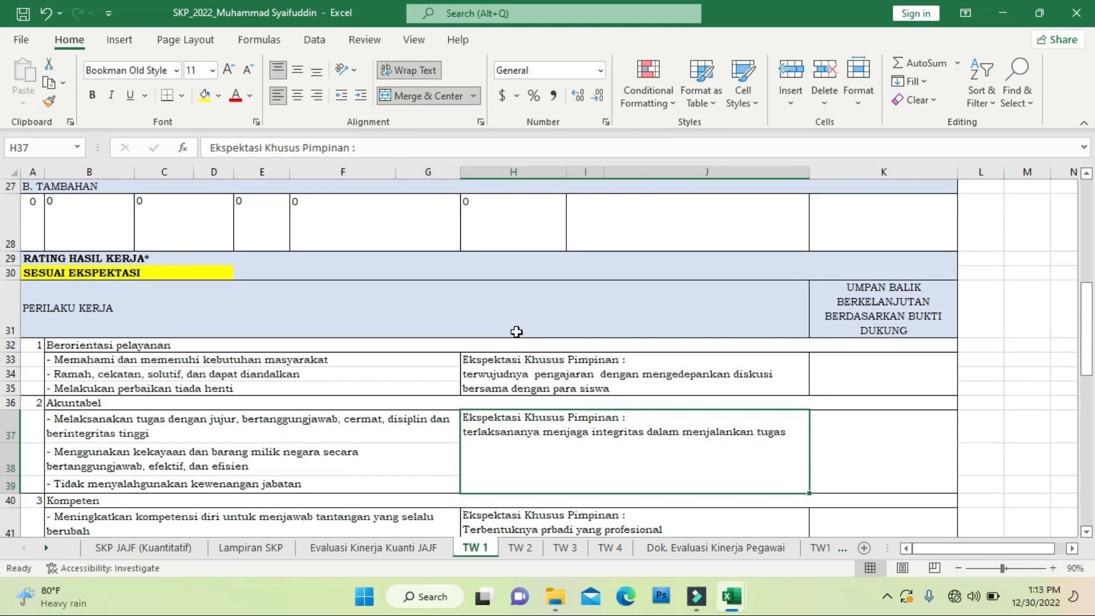
key("Up")
key("Up")
key("Down")
key("Down")
key("Down")
key("Down")
key("Down")
key("Down")
key("Down")
key("Down")
key("Down")
key("Down")
key("Down")
key("Down")
key("Down")
key("Down")
key("Down")
key("Down")
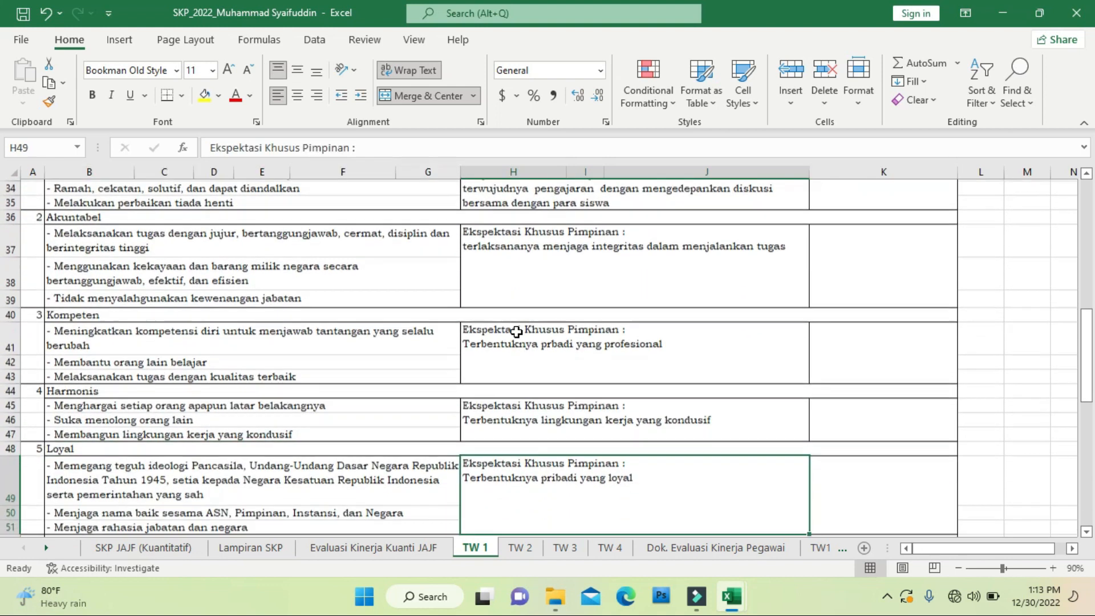
- Examine the Adaptif and Kolaboratif behaviours, the final ratings and the signing date at the end of TW 1
key("Down")
key("Down")
key("Down")
key("Down")
key("Down")
key("Down")
key("Down")
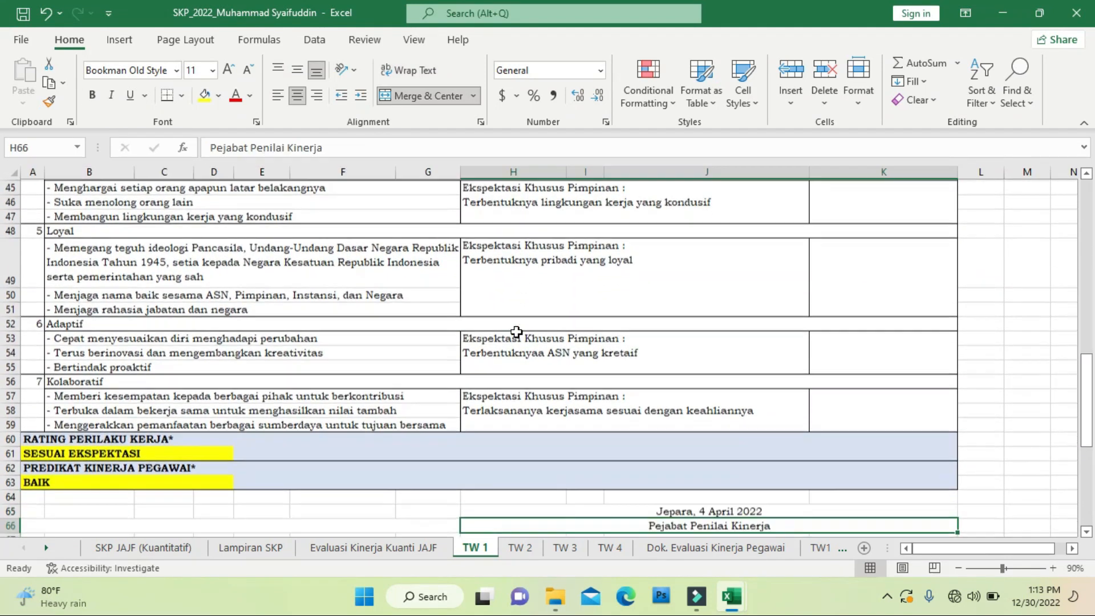
key("Down")
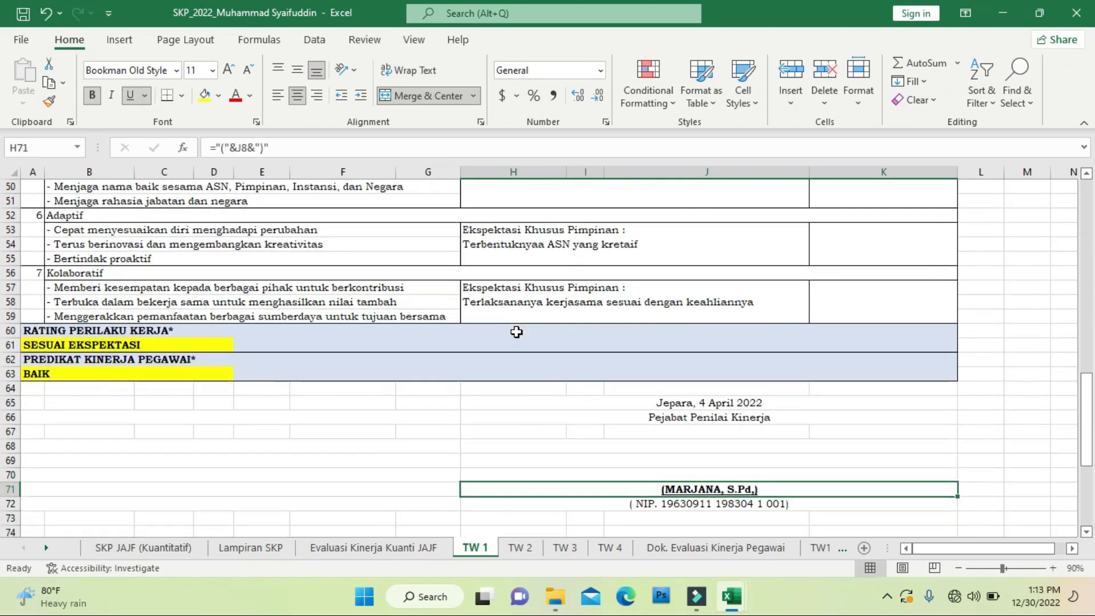
left_click(680, 404)
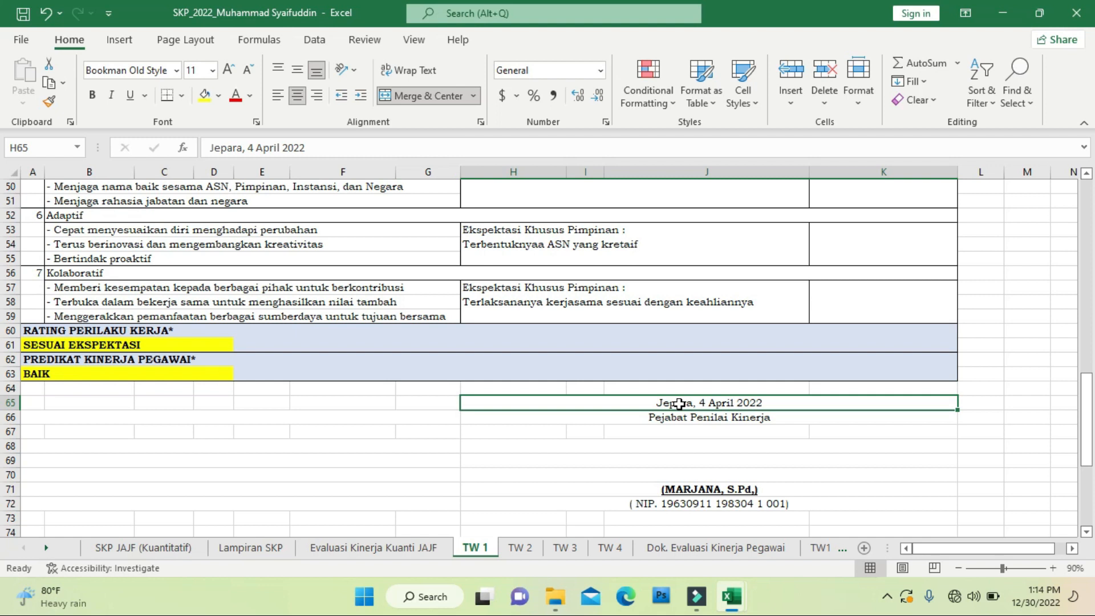
- Review the TW 2 evaluation from its assessment period and UTAMA feedback through to the signing date
left_click(520, 547)
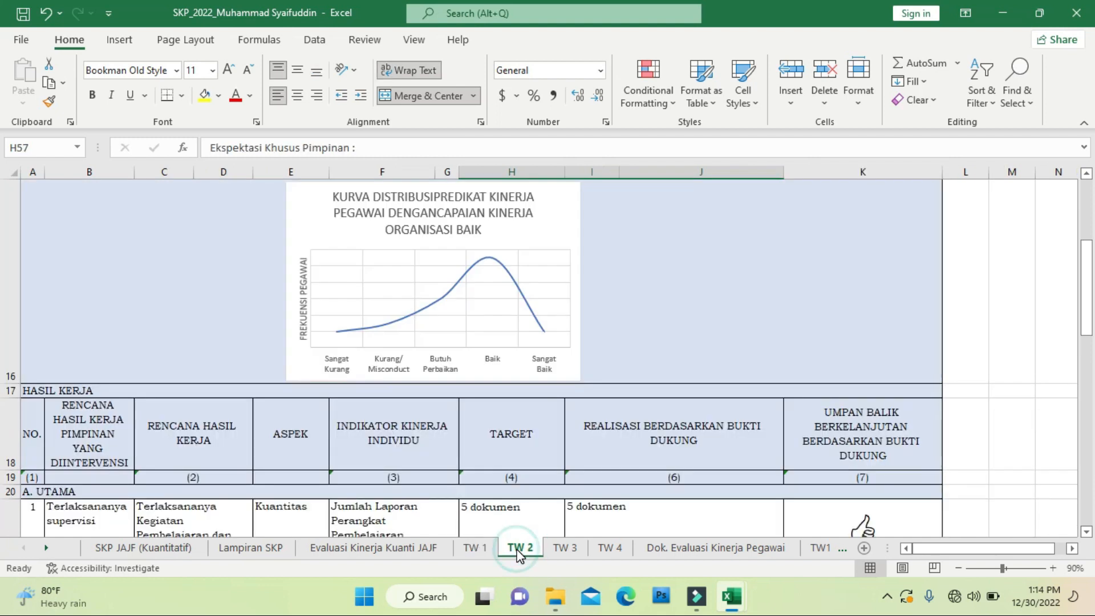
left_click_drag(1089, 277, 1088, 231)
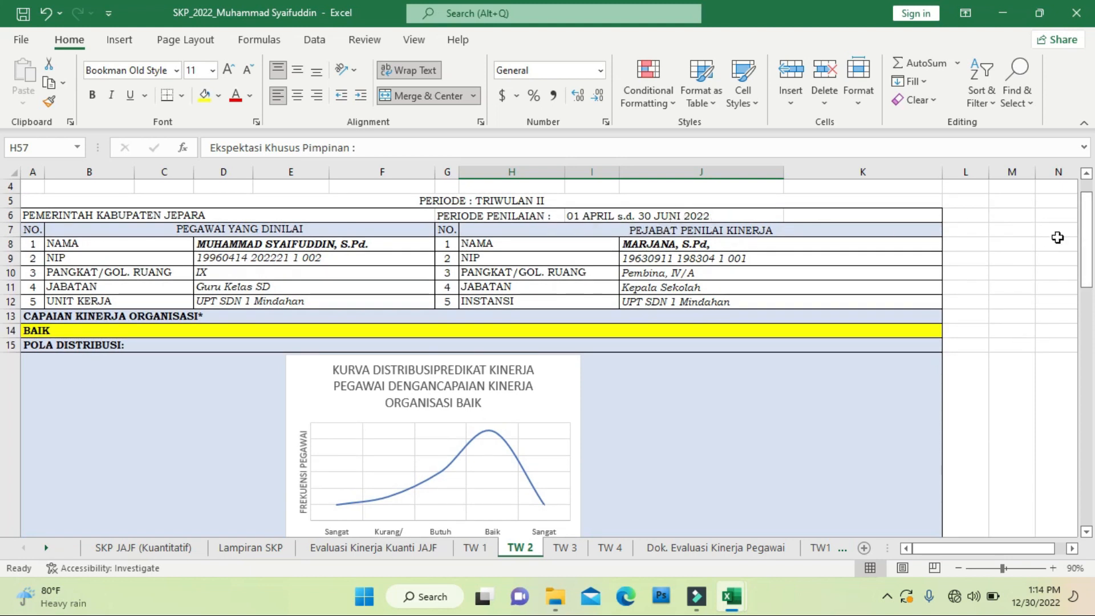
left_click_drag(1093, 237, 1086, 333)
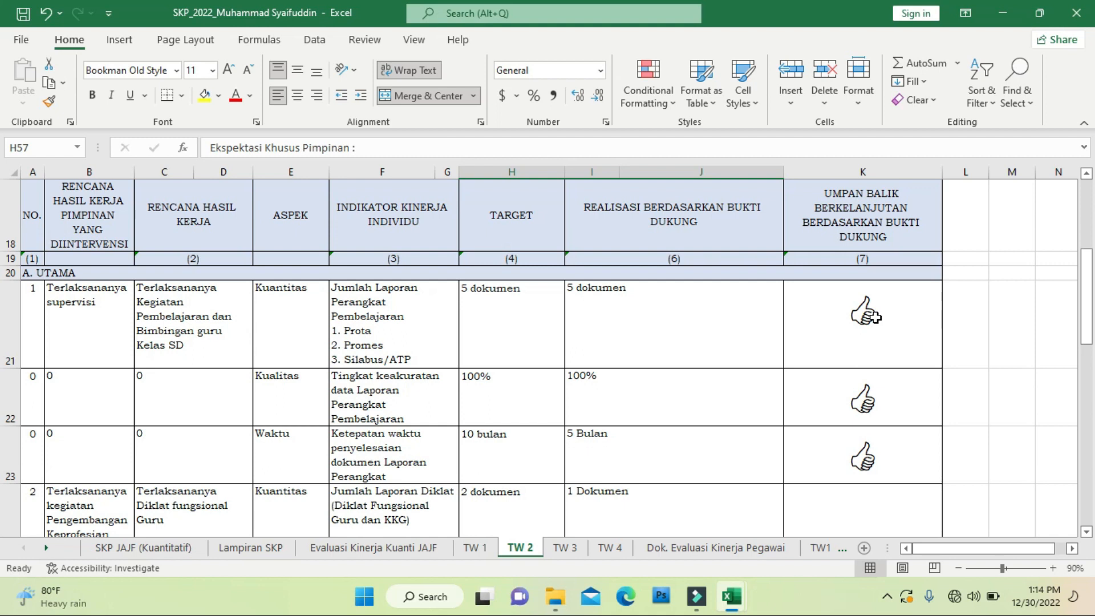
left_click_drag(1087, 336, 1090, 468)
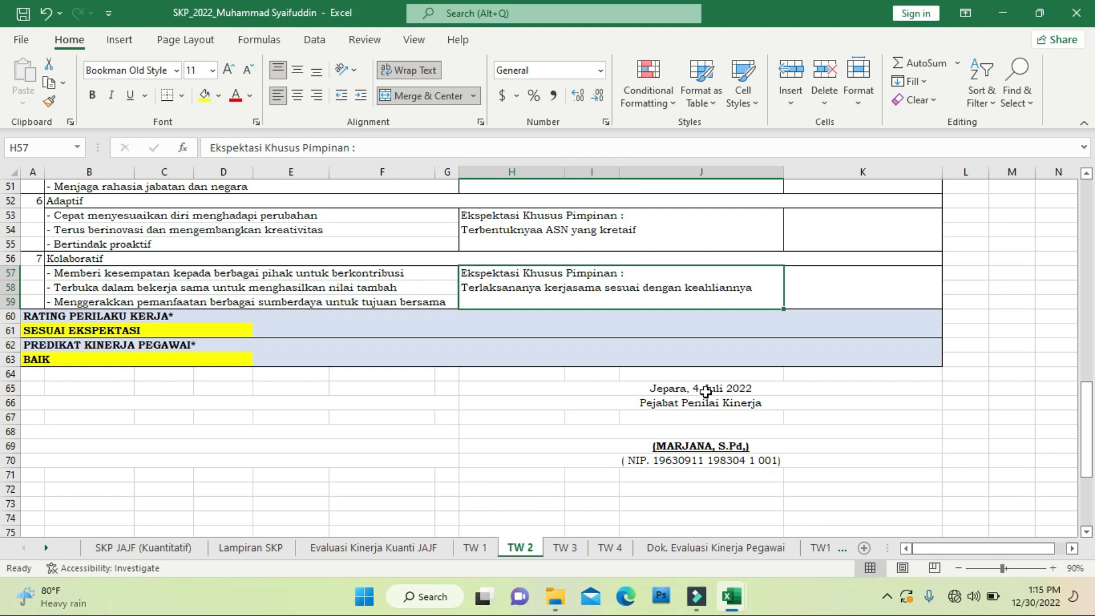
- On the TW 4 sheet, set the realisation of the first UTAMA result's Kualitas row to 100%
left_click(605, 548)
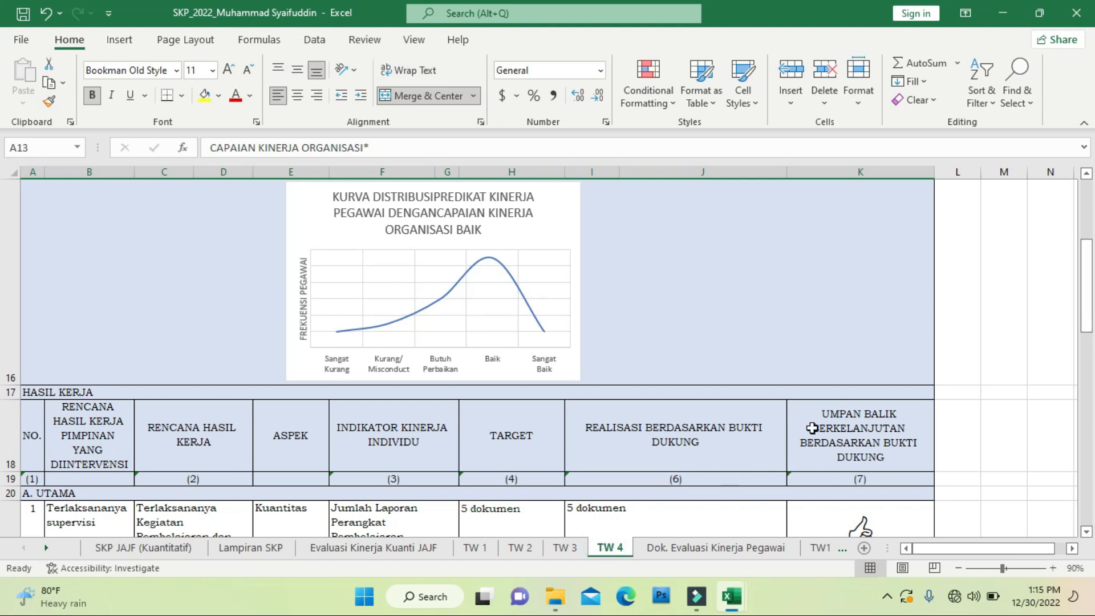
mouse_move(1087, 300)
left_mouse_down()
mouse_move(1087, 241)
mouse_move(1090, 312)
left_mouse_up()
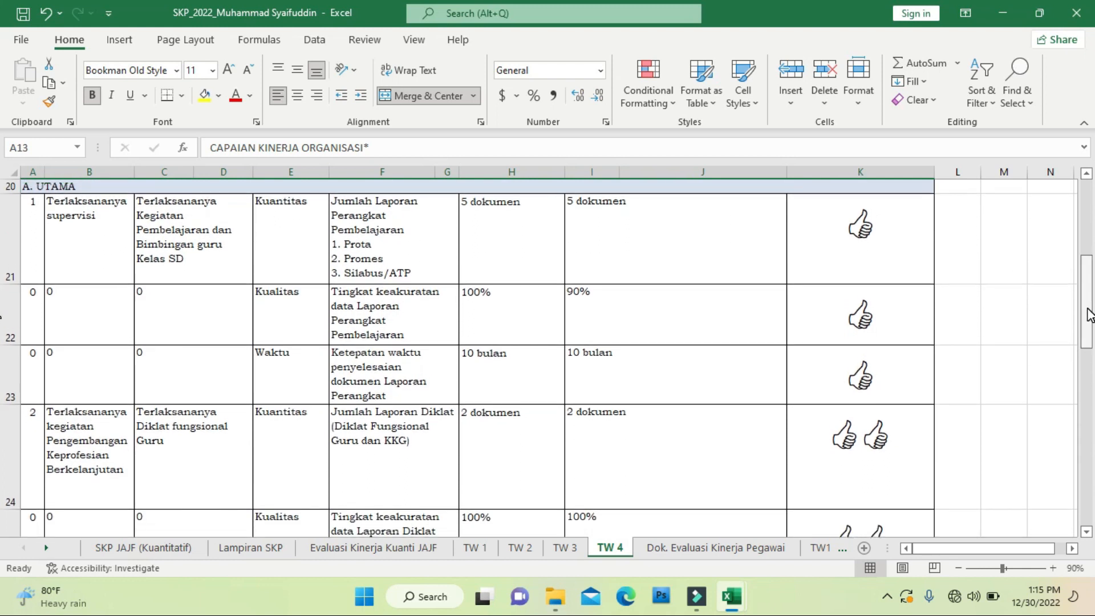
left_click(631, 316)
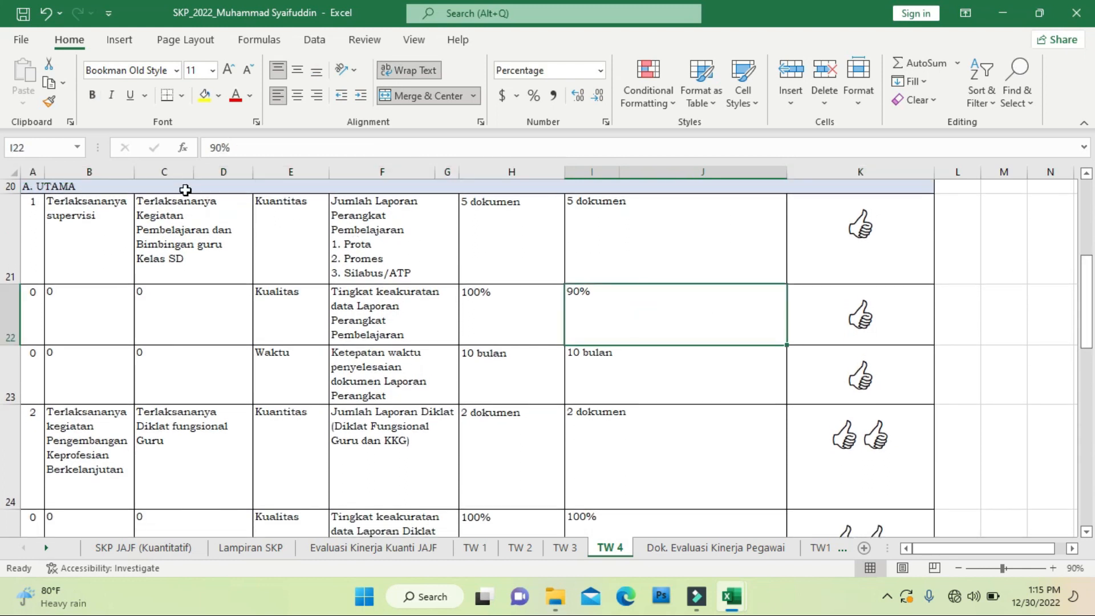
left_click(218, 148)
key("BackSpace")
type("1")
key("BackSpace")
type("10")
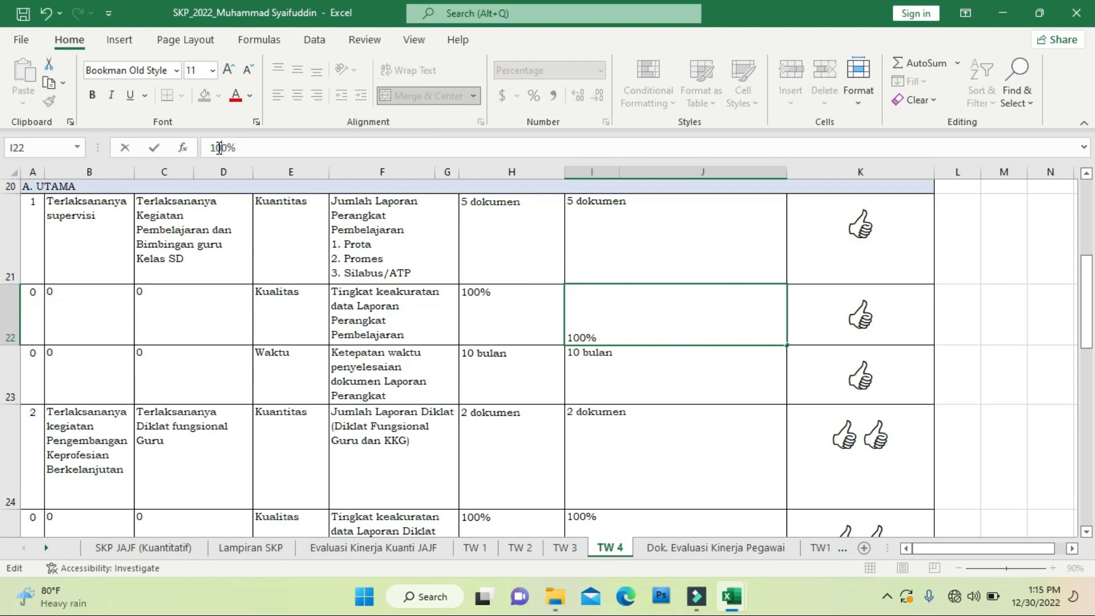
key("Return")
- Check the TW 4 realisations of both UTAMA results from the first Kuantitas row to the last Waktu row
key("Up")
key("Up")
key("Up")
key("Up")
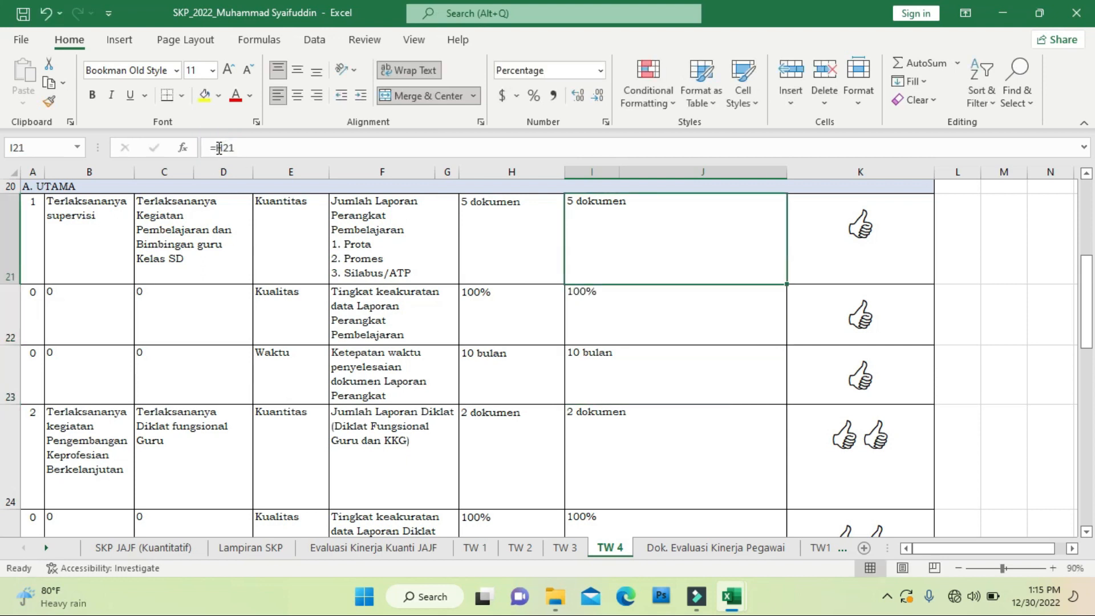
key("Down")
key("Down")
key("Down")
key("Down")
key("Down")
key("Down")
key("Down")
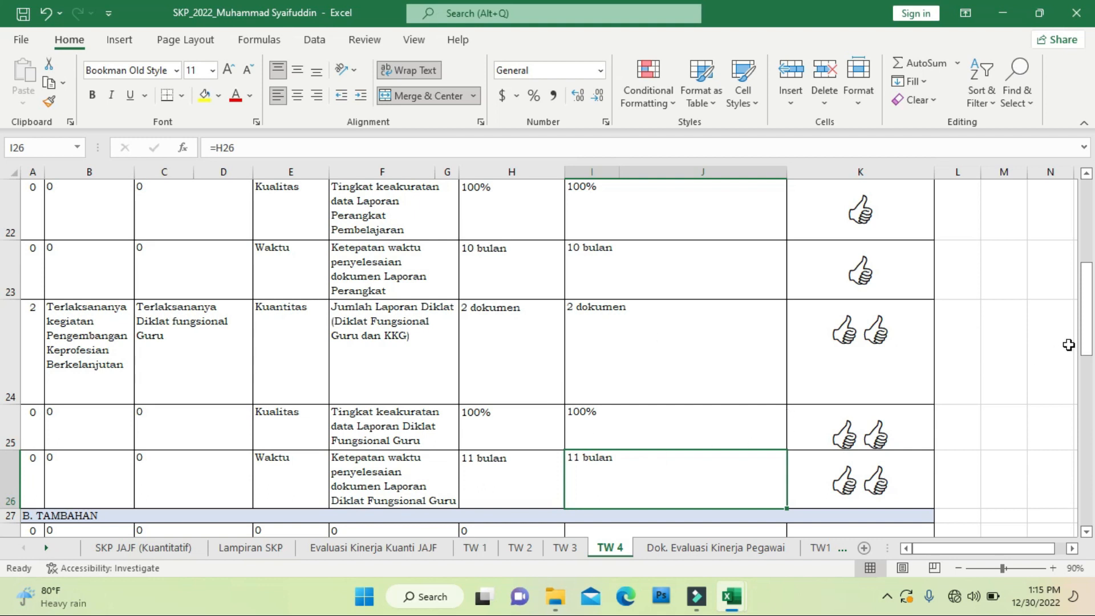
- Replace the thumbs-up feedback in the second UTAMA result's Kualitas row with "Targert terpenuhi"
left_click(881, 438)
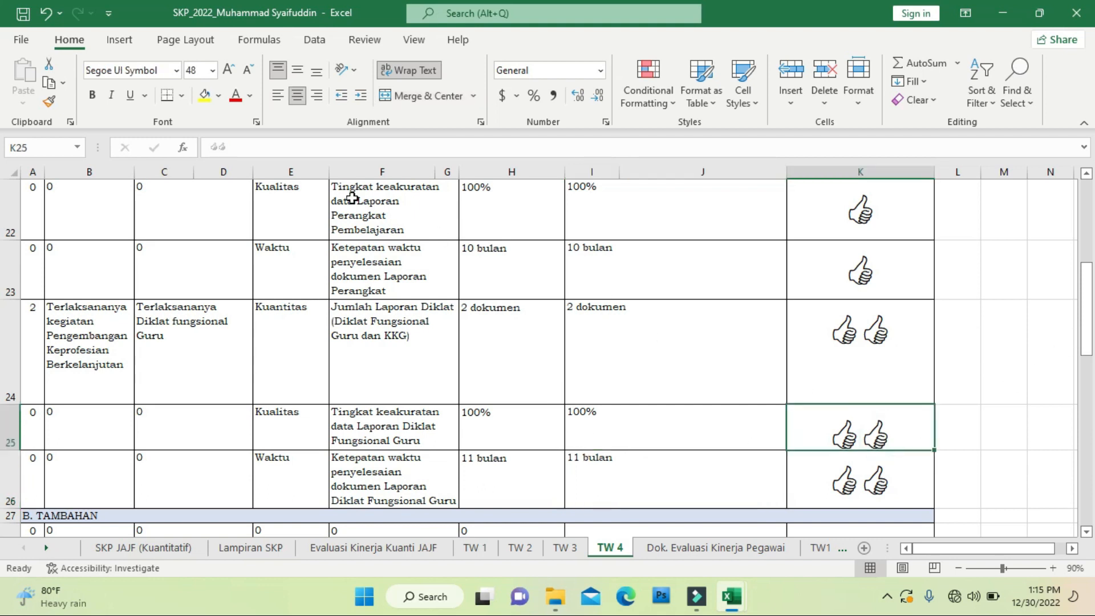
key("BackSpace")
type("Targert ter")
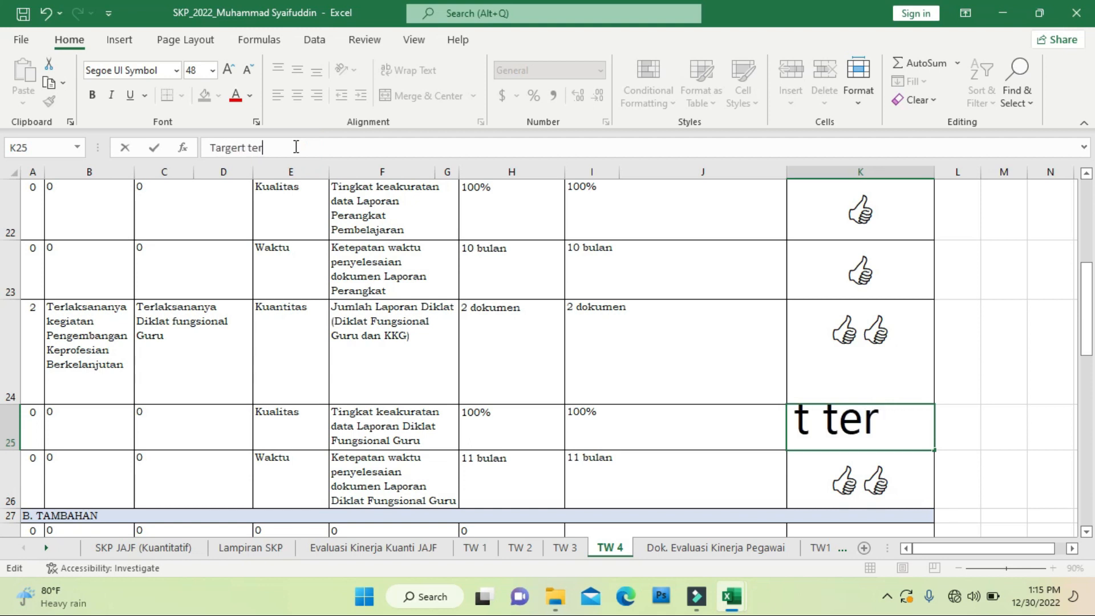
type("penuhi")
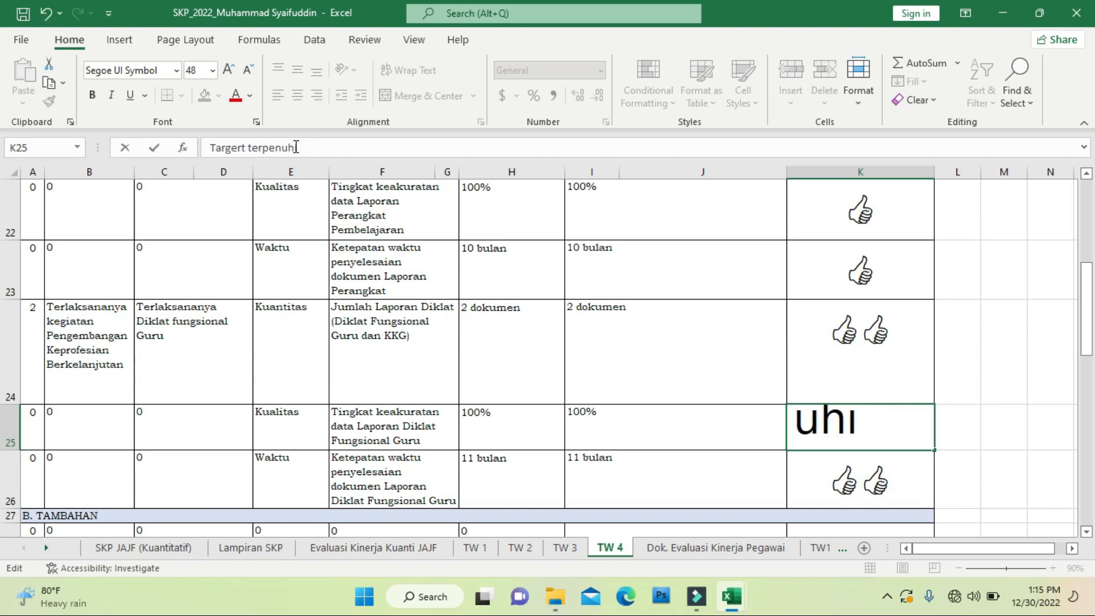
- Reduce the font size of the "Targert terpenuhi" feedback until it fits on one line in its cell
triple_click(318, 149)
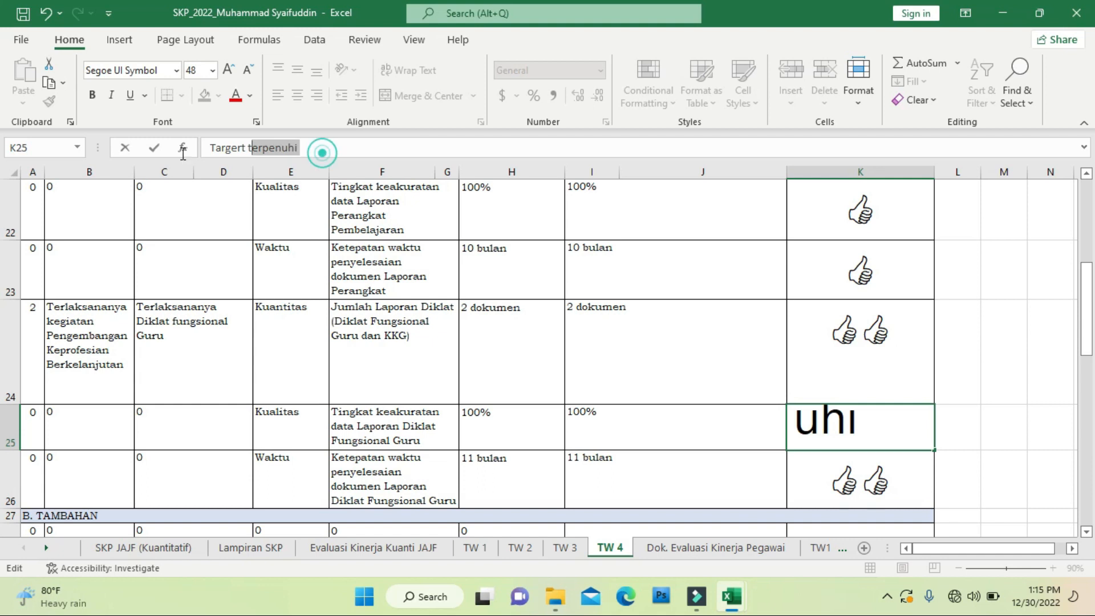
left_click(246, 70)
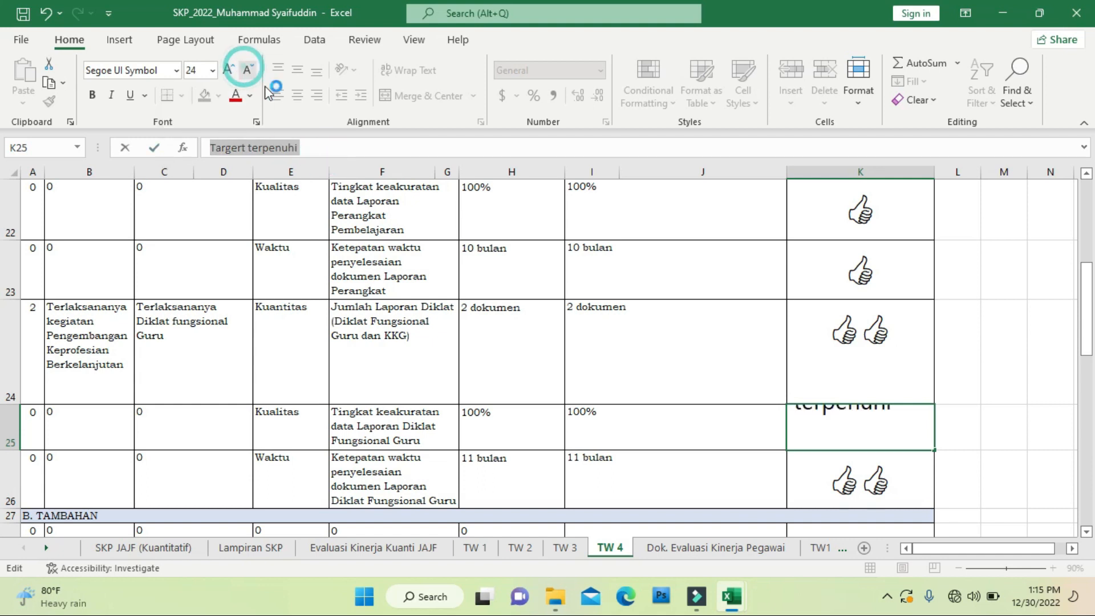
left_click(856, 429)
left_click(1009, 418)
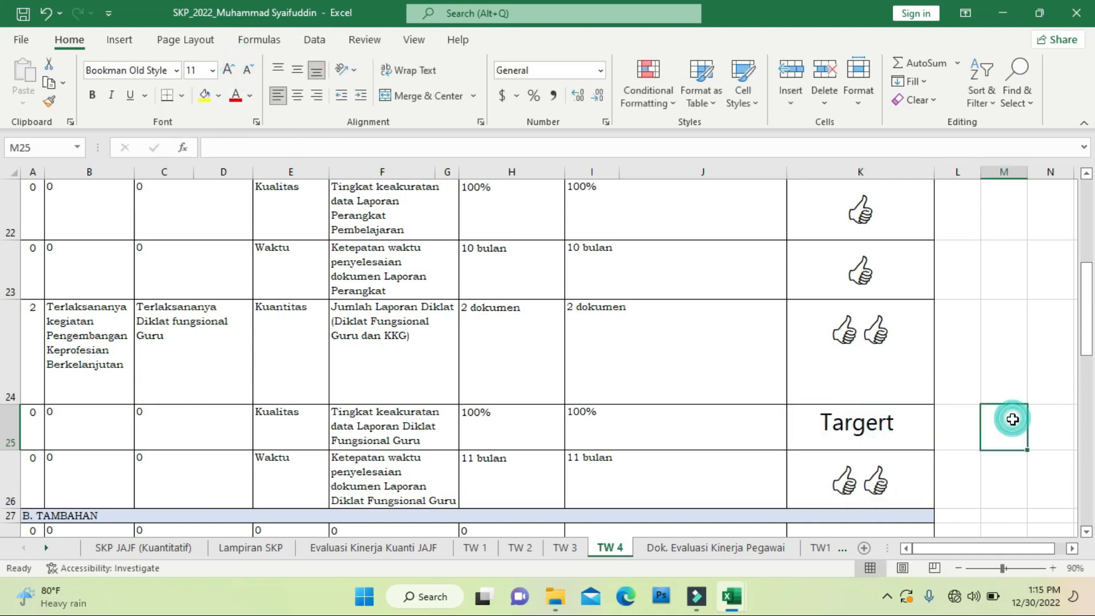
left_click(876, 424)
left_click(246, 71)
left_click(246, 70)
left_click(247, 70)
left_click(247, 70)
left_click(246, 70)
left_click(963, 381)
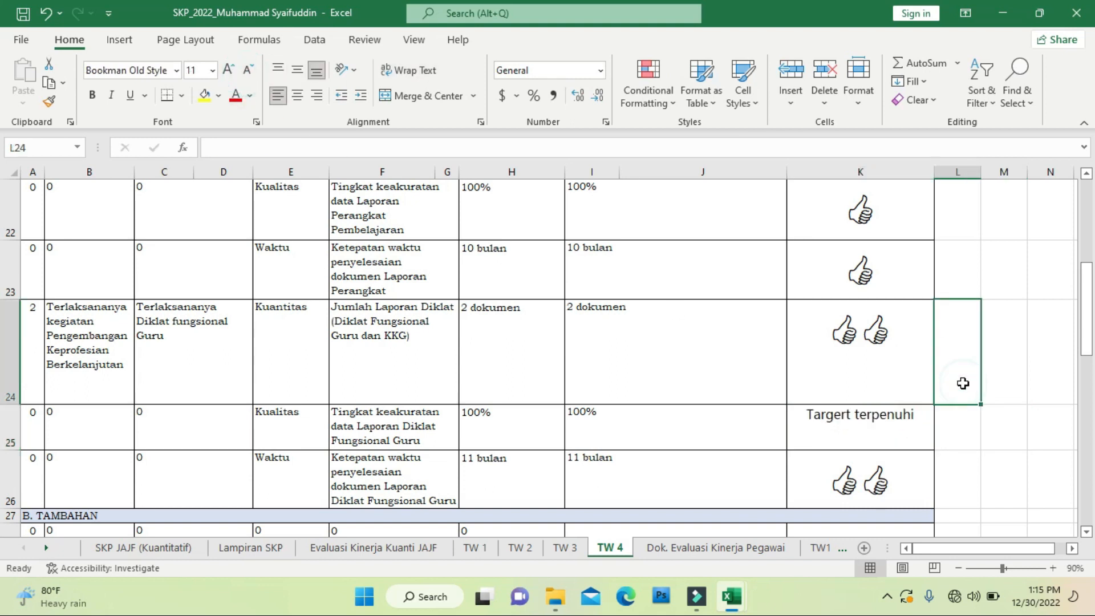
- Look over the TW 4 feedback column, the B. TAMBAHAN row and the RATING HASIL KERJA section
key("Up")
key("Up")
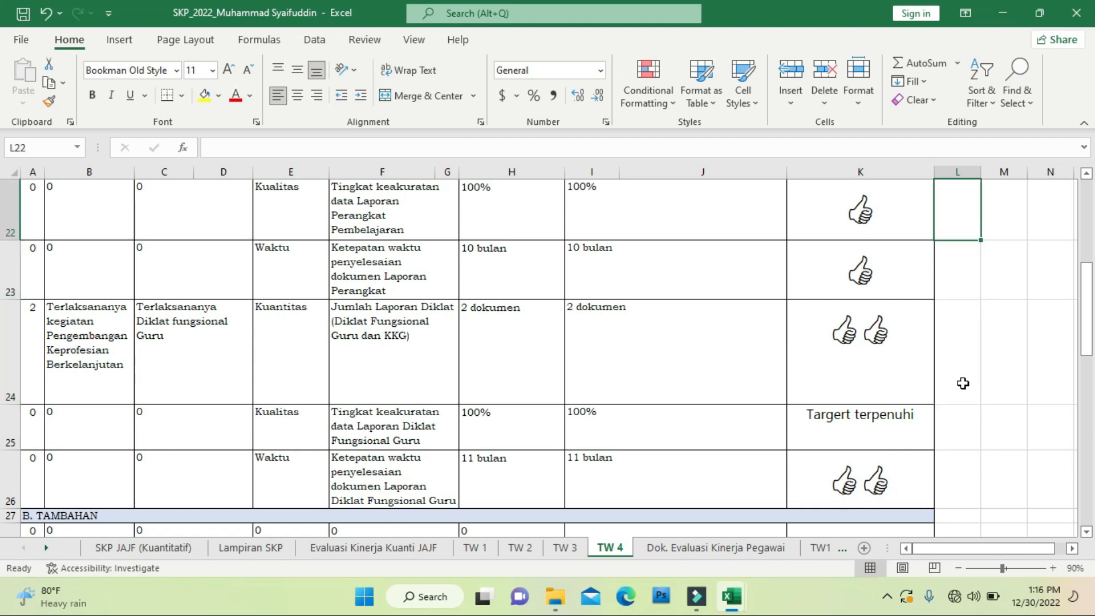
key("Down")
key("Down")
key("Down")
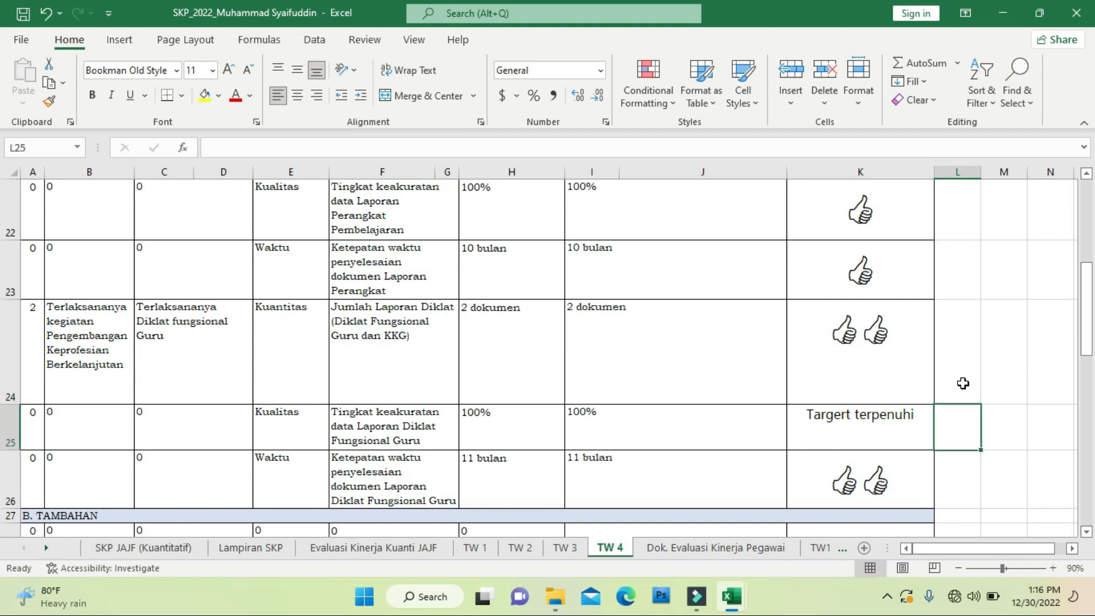
key("Down")
key("Down")
key("Down")
key("Down")
key("Down")
key("Down")
key("Down")
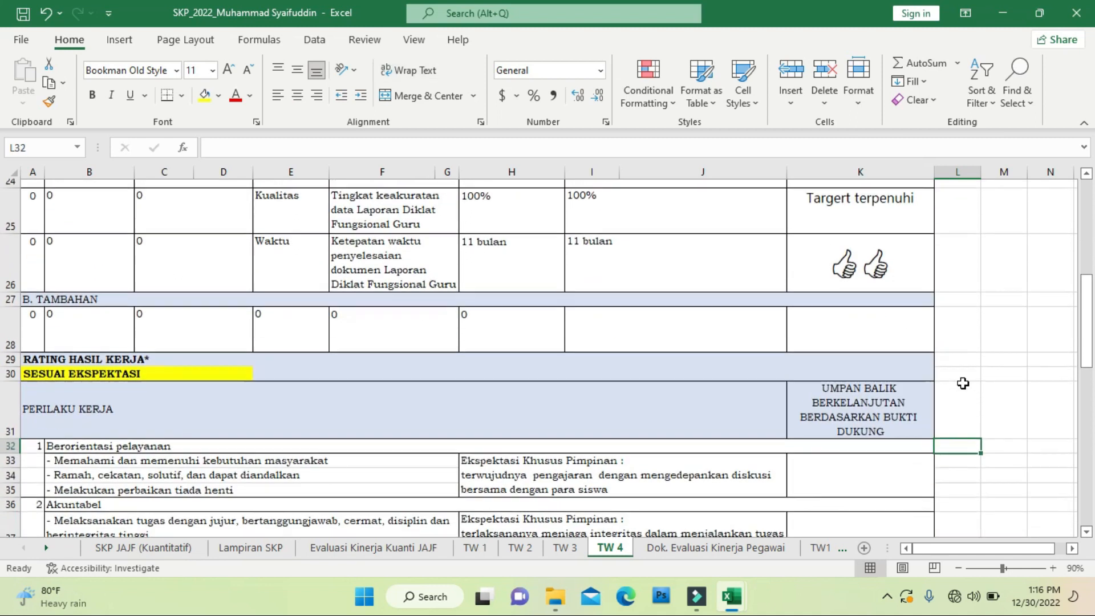
- Review the TW 4 work behaviours from Berorientasi pelayanan to Kolaboratif and the ratings below them
key("Down")
key("Down")
key("Down")
key("Down")
key("Down")
key("Down")
key("Down")
key("Down")
key("Down")
key("Down")
key("Down")
key("Down")
key("Down")
key("Down")
key("Down")
key("Down")
key("Down")
key("Down")
key("Down")
key("Down")
key("Down")
key("Down")
key("Down")
key("Down")
key("Down")
key("Down")
key("Down")
key("Down")
key("Down")
key("Down")
key("Down")
key("Down")
key("Down")
key("Down")
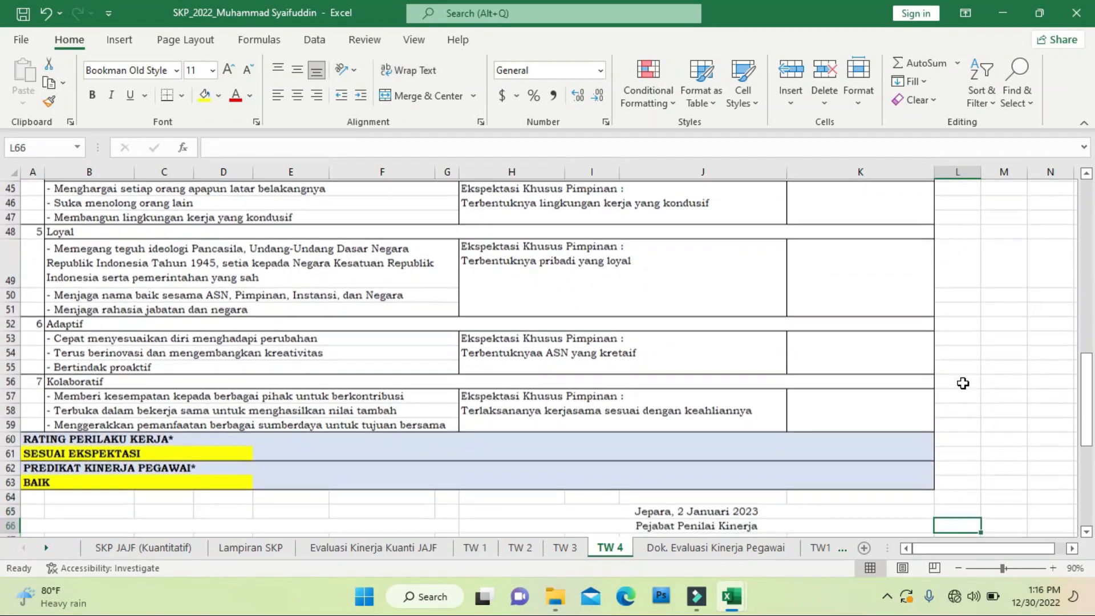
- Inspect the signature block at the end of TW 4, including its date, assessor title, name and employee number
key("Down")
key("Left")
key("Left")
key("Left")
key("Right")
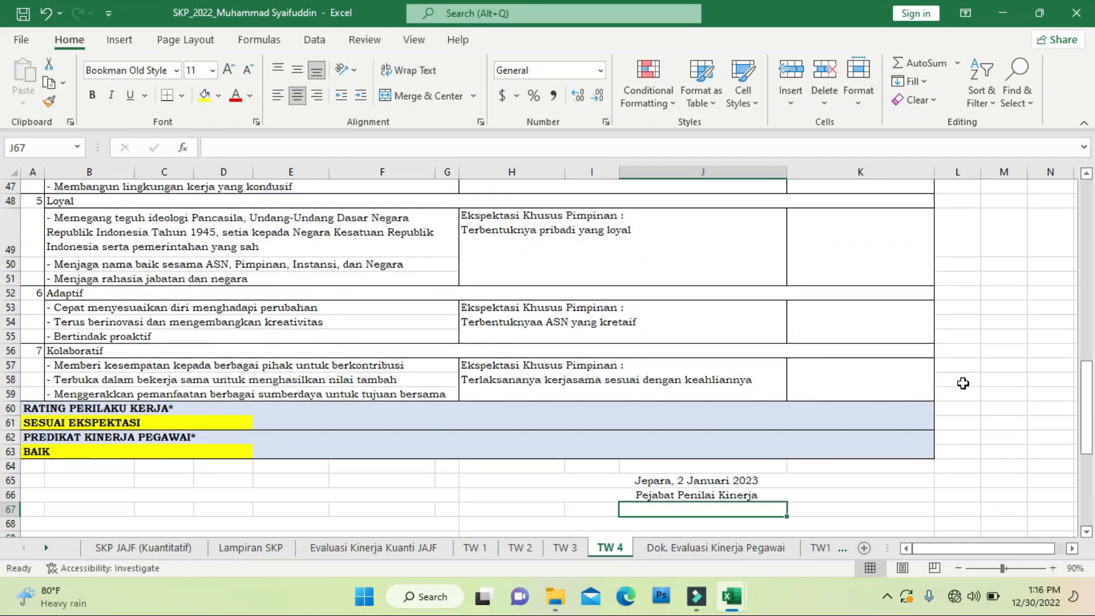
key("Up")
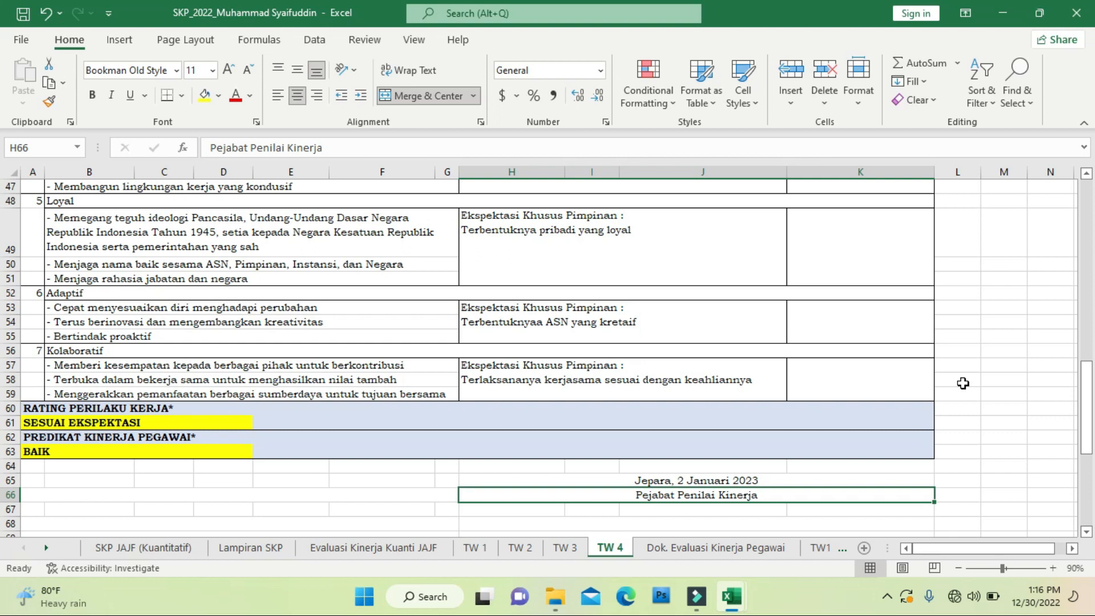
key("Down")
key("Down")
key("Down")
key("Down")
key("Down")
key("Down")
key("Down")
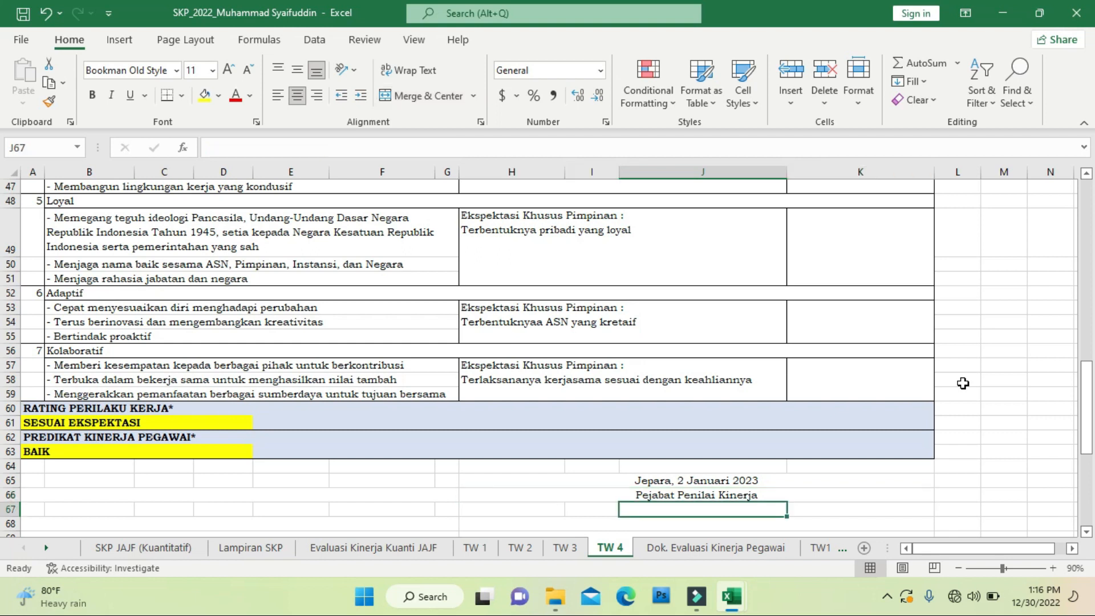
key("Up")
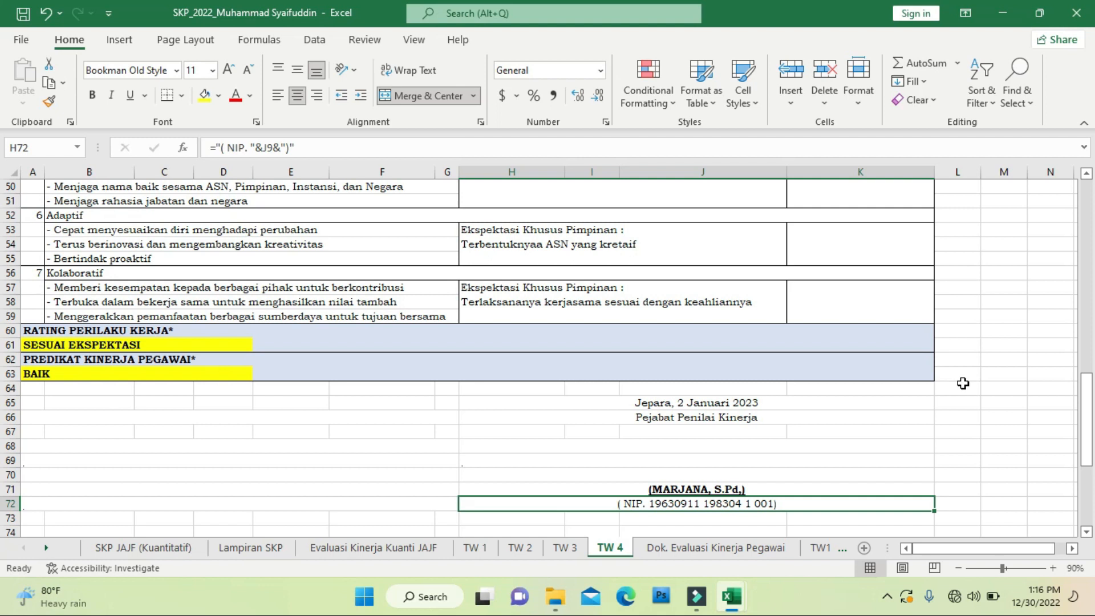
key("Up")
key("Up")
key("Up")
key("Up")
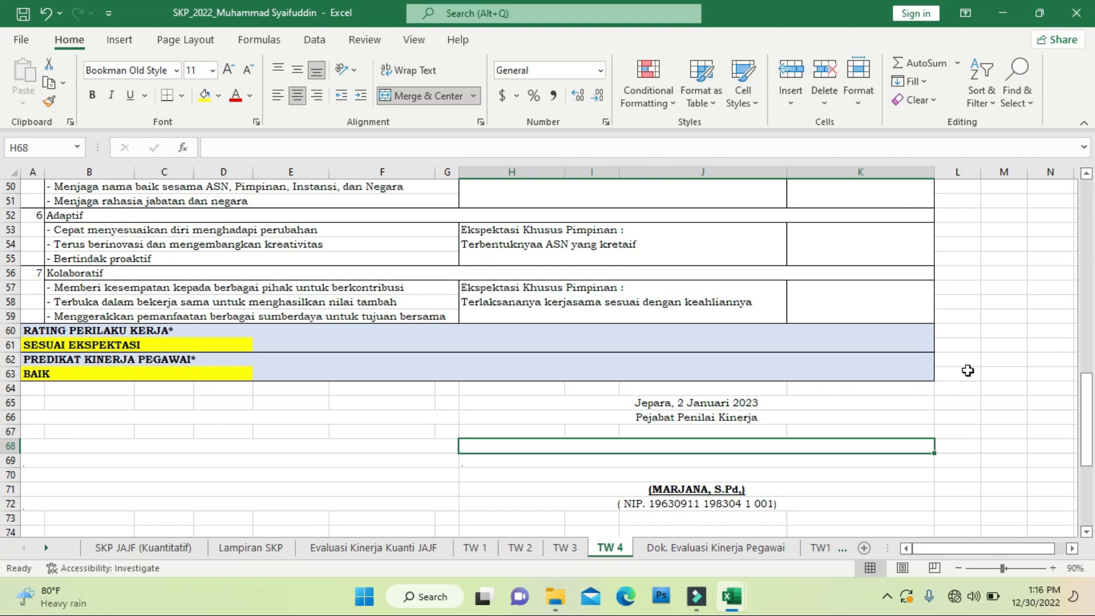
- Start closing the workbook and switch to Filmora9
left_click(1084, 5)
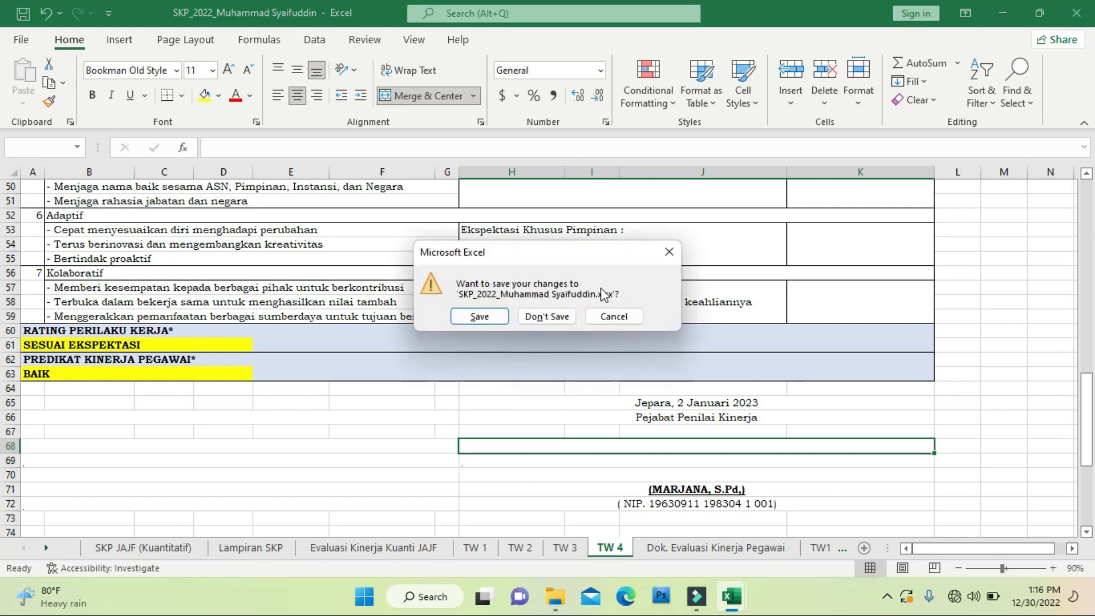
left_click(696, 596)
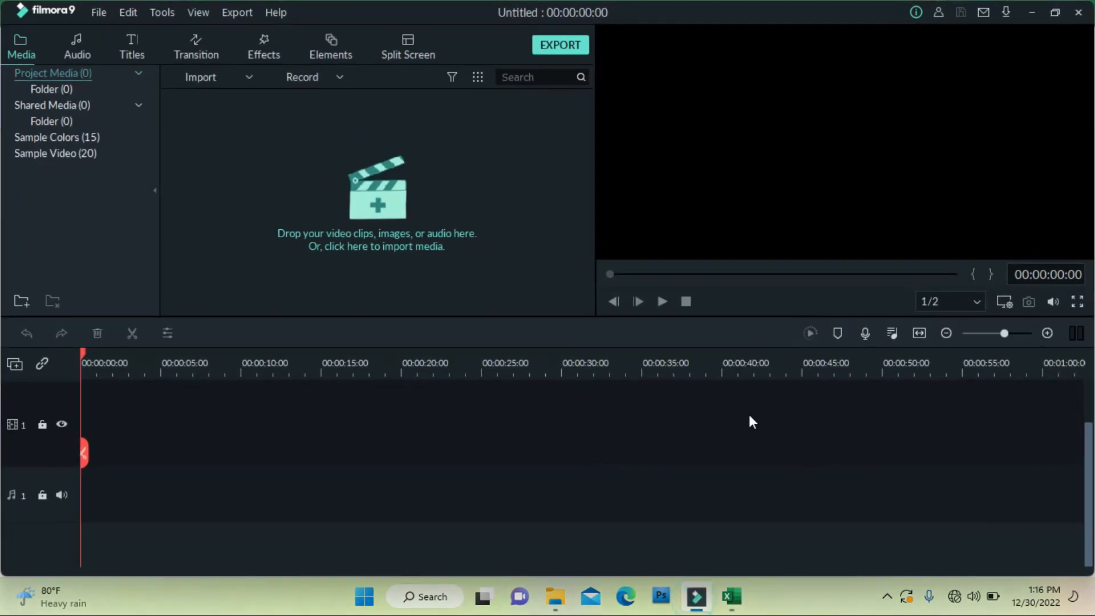